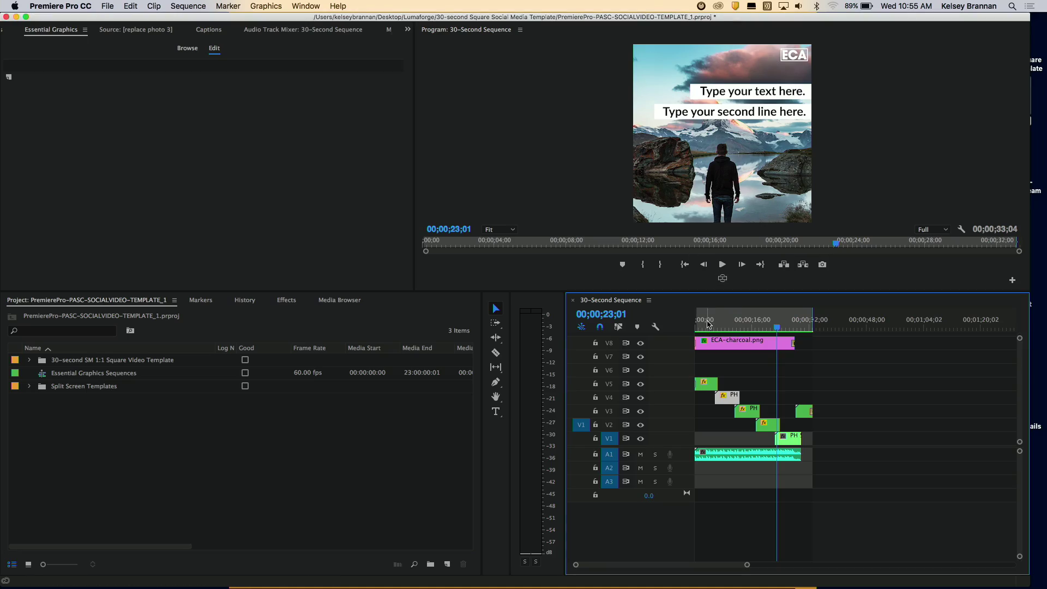
Step: Enlarge the program preview and play the 30-Second Sequence from its start through the closing title
left_click(706, 325)
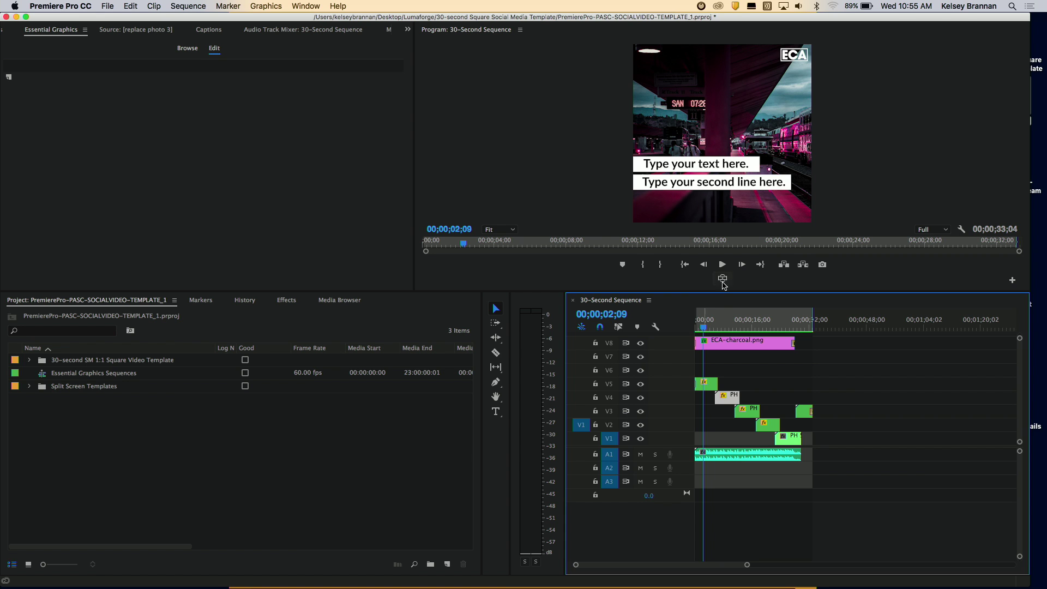
left_click_drag(554, 291, 554, 366)
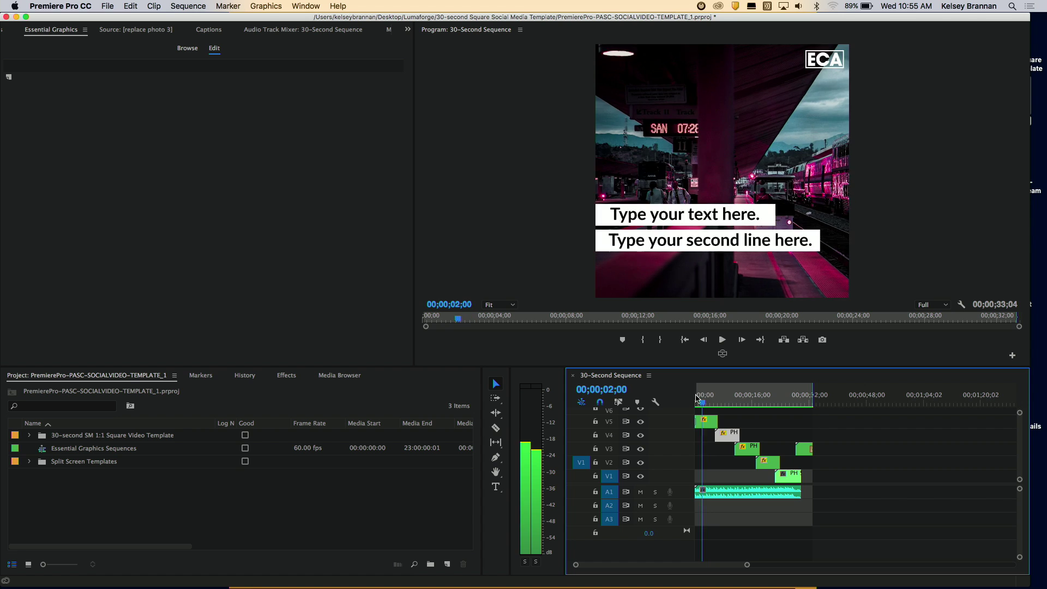
key("Home")
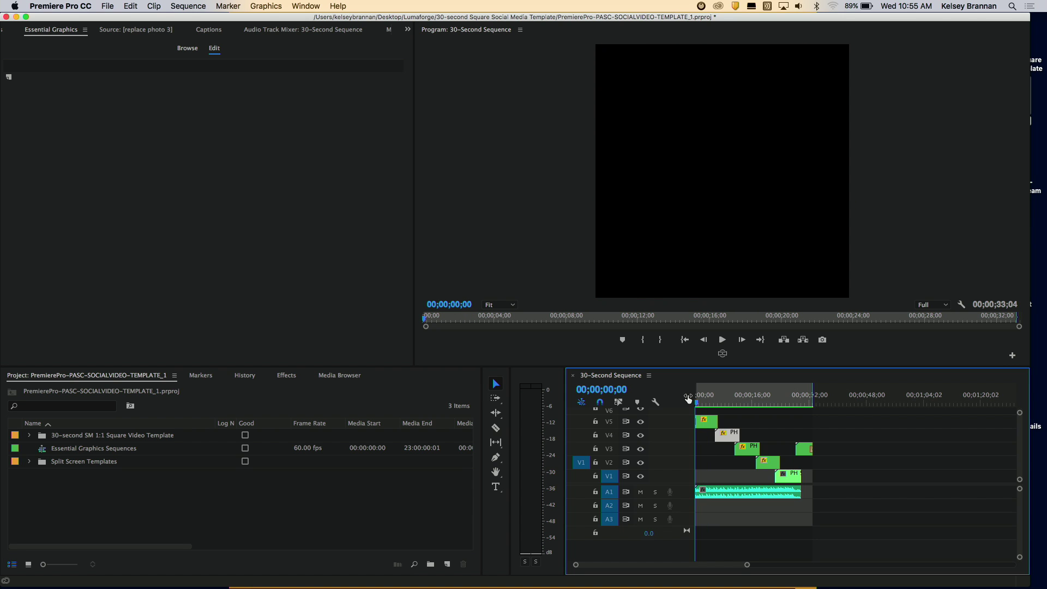
key("XF86AudioMute")
key("XF86AudioMute")
key("space")
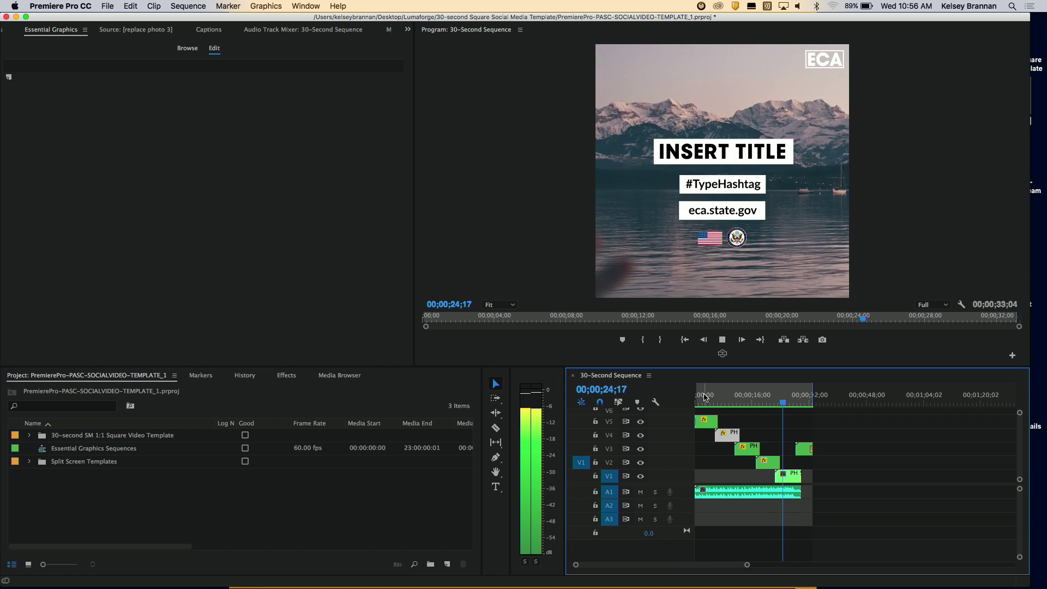
key("space")
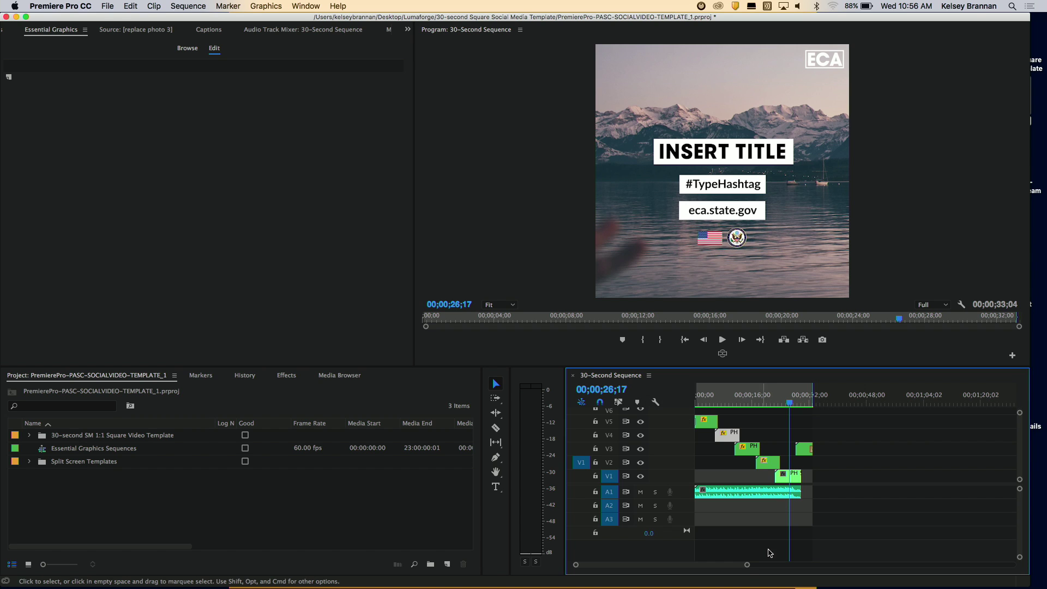
Step: Replace the [Replace Photo 2] clip in the nested PH 2 sequence with [Replace Photo 4] from the Photos bin
left_click_drag(747, 565, 655, 568)
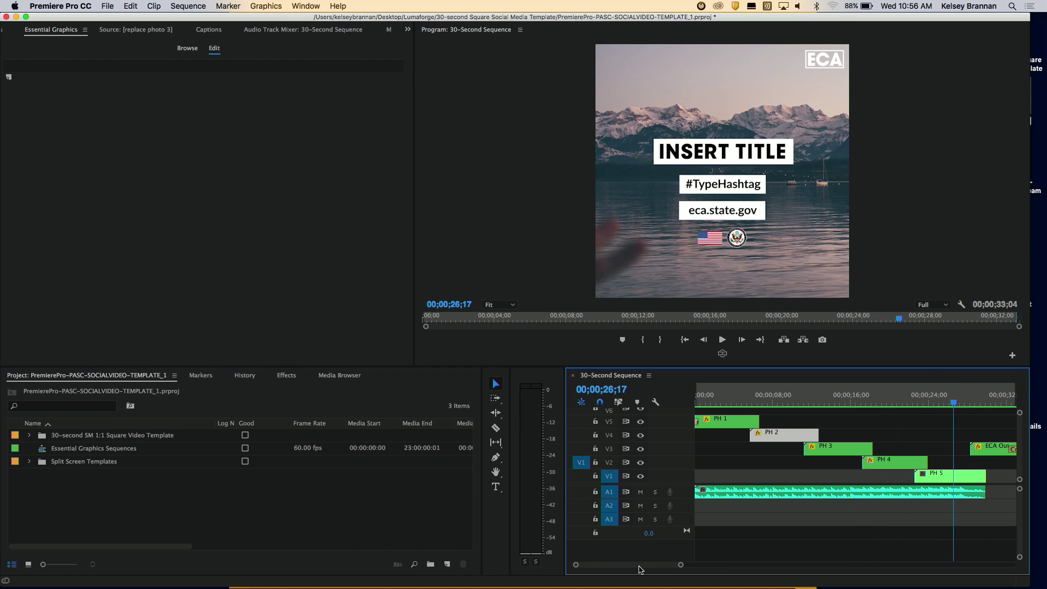
left_click(775, 394)
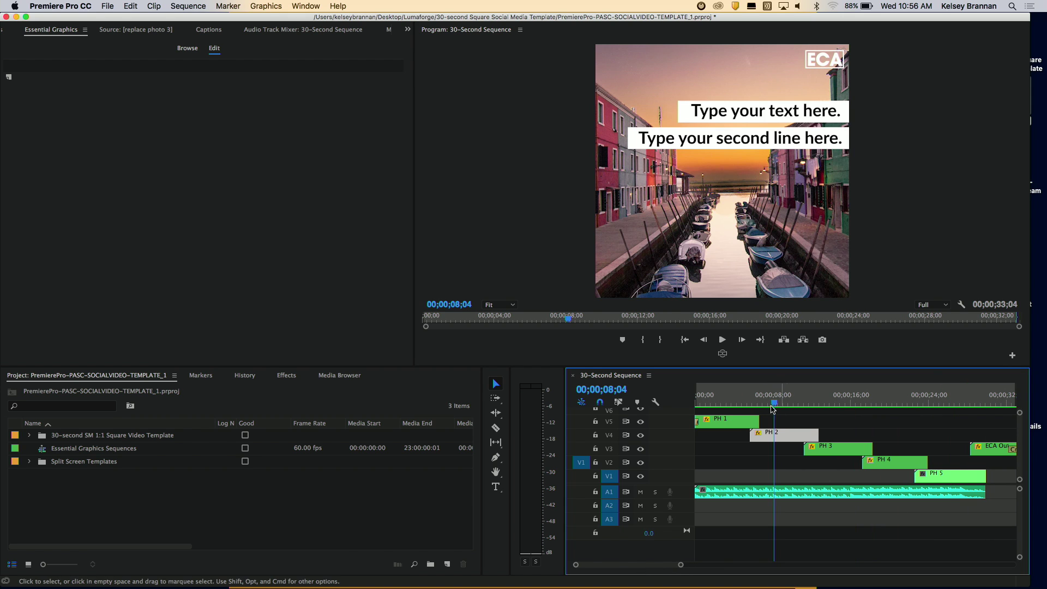
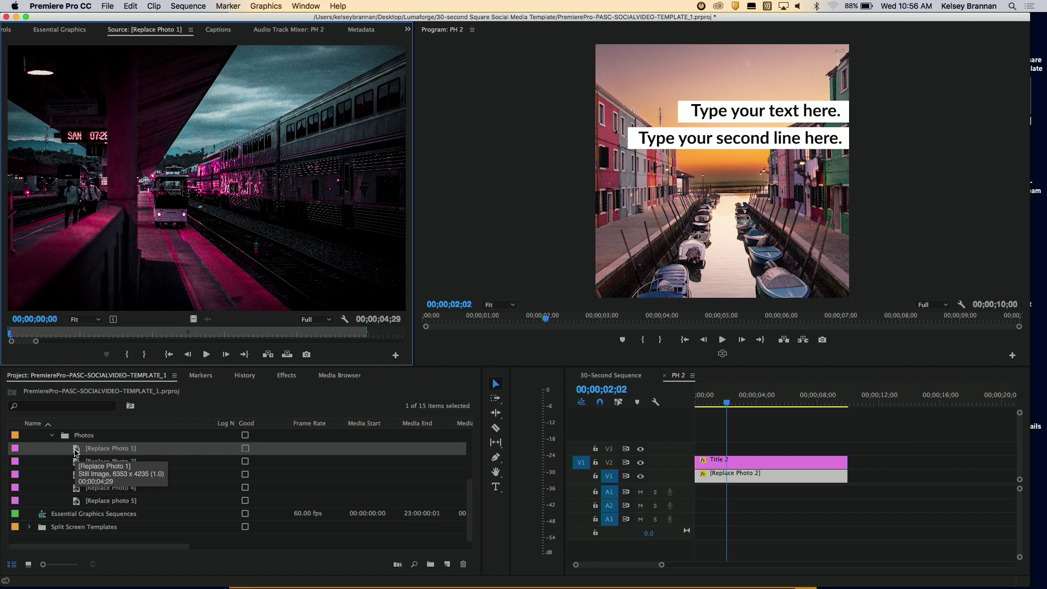
double_click(80, 487)
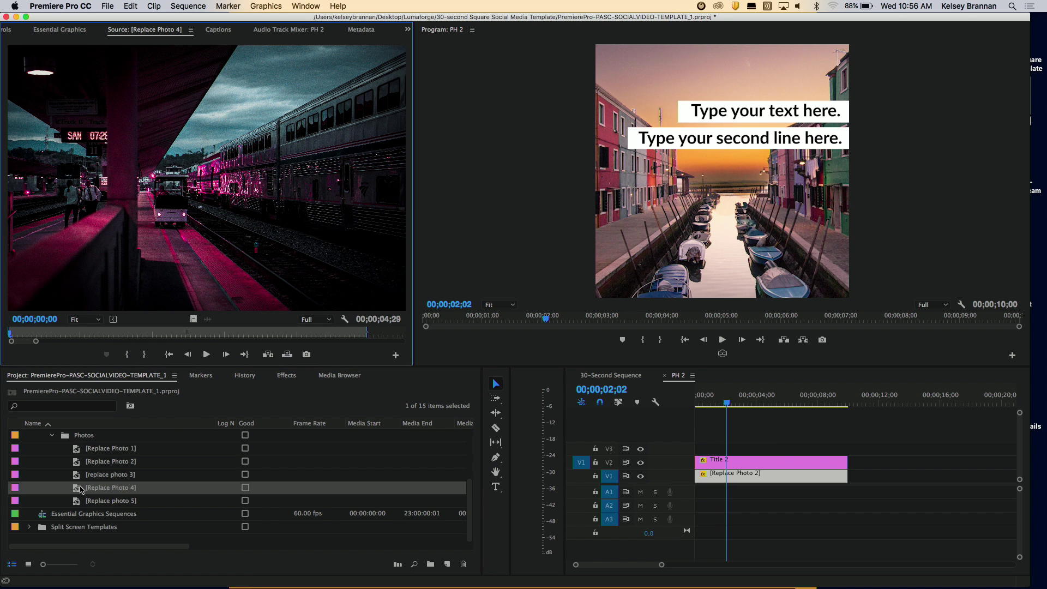
left_click(754, 479)
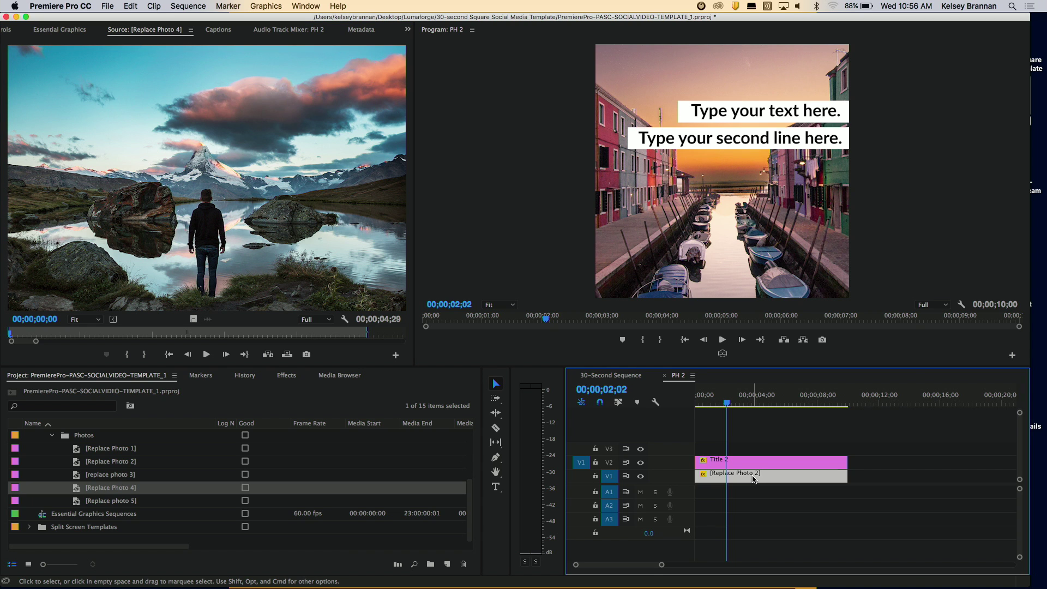
right_click(754, 479)
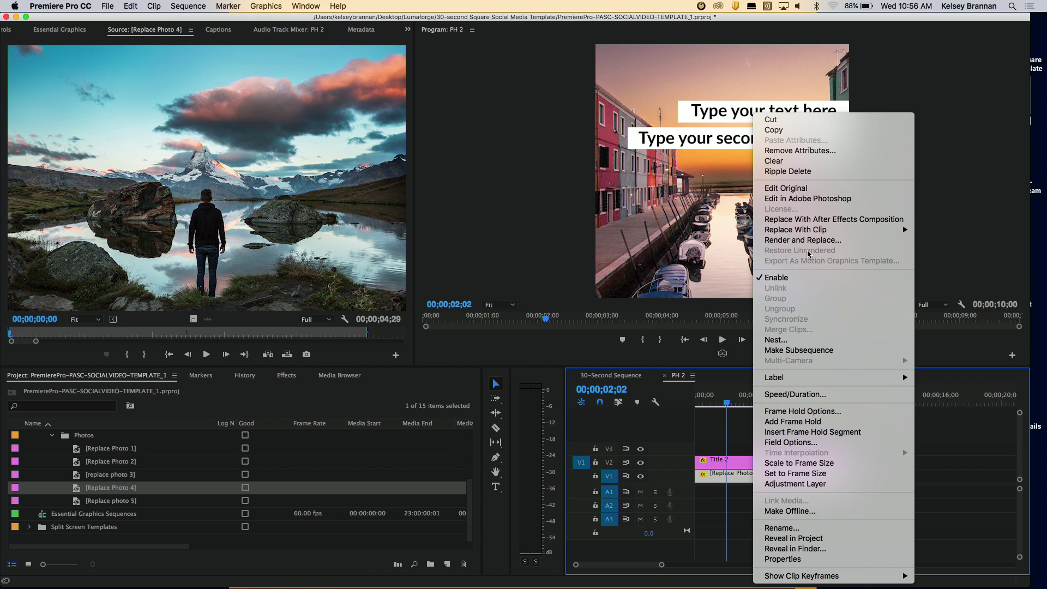
mouse_move(805, 237)
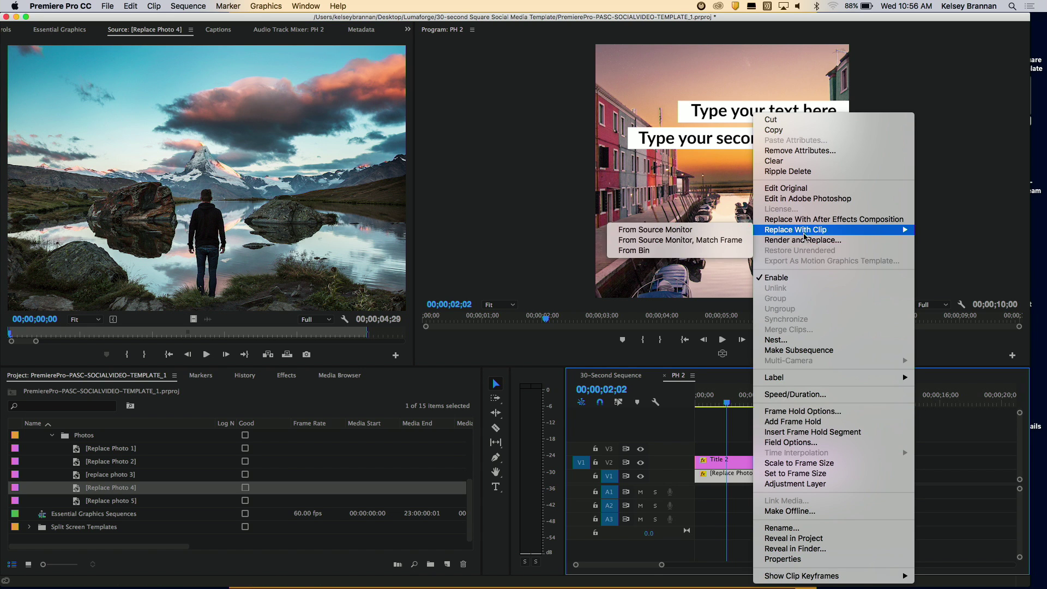
left_click(686, 252)
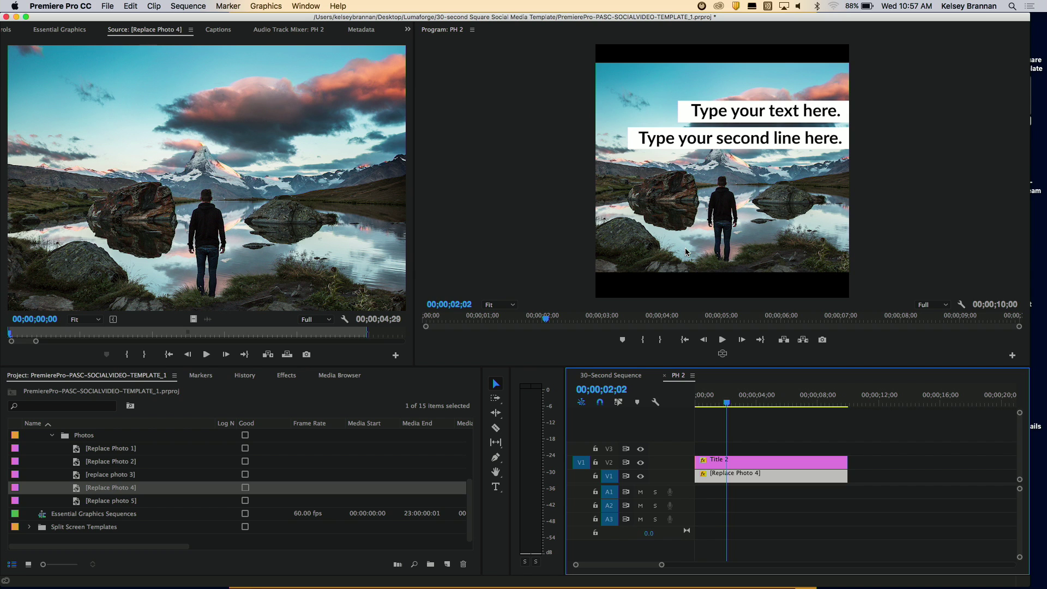
Step: Delete the replaced photo's ending position and scale keyframes in PH 2, and set its scale to about 73 at 00;00;05;28
double_click(715, 475)
left_click(53, 30)
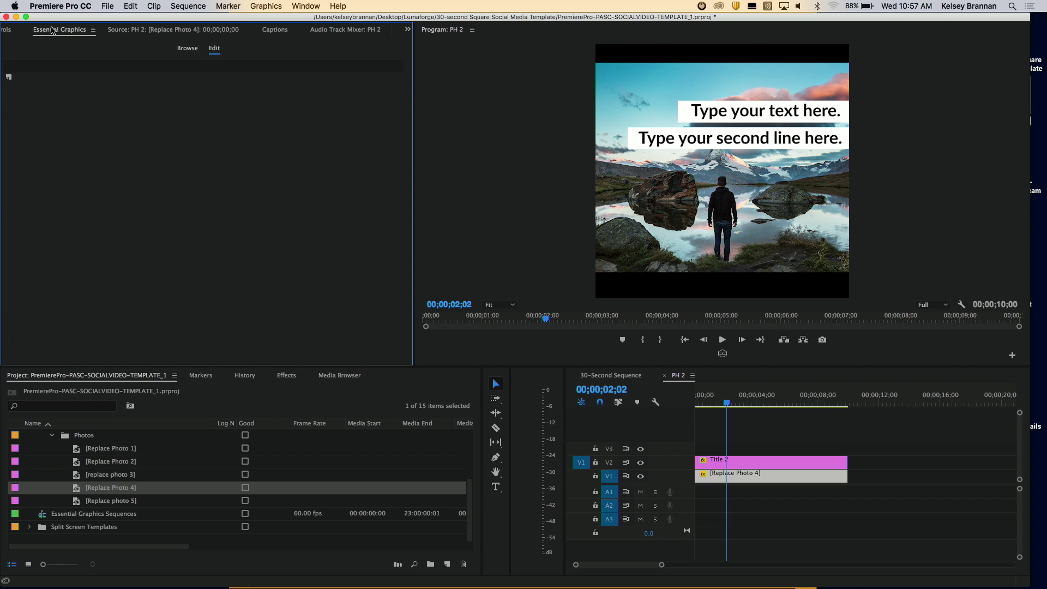
left_click(15, 34)
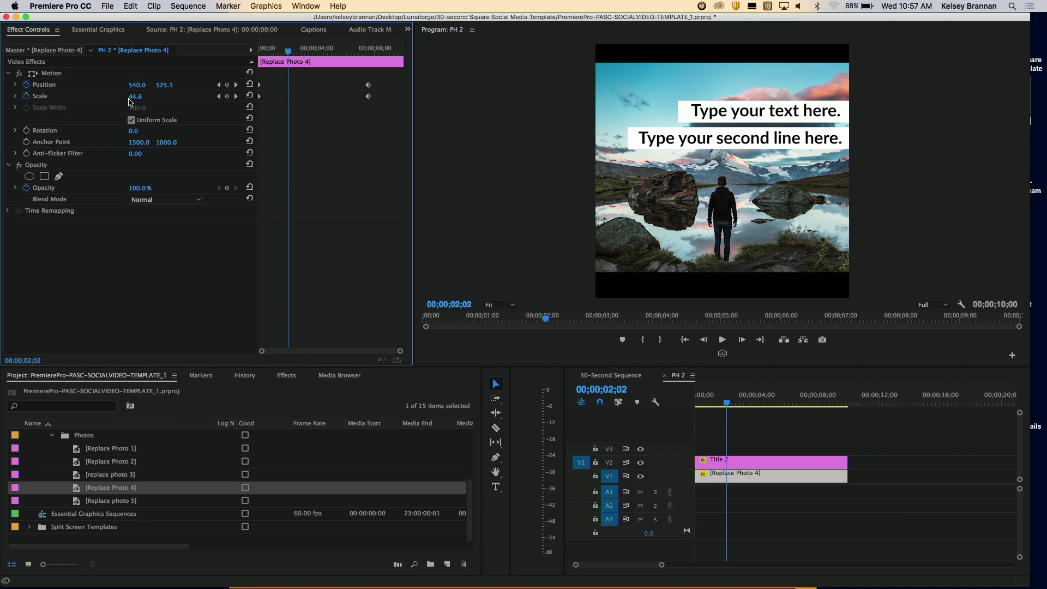
left_click_drag(288, 50, 305, 51)
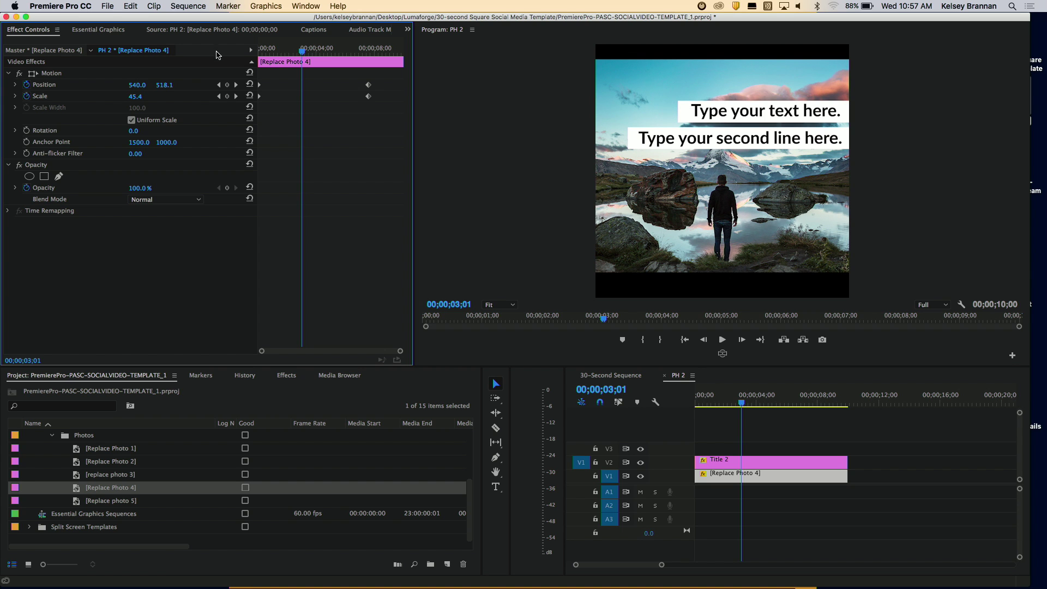
left_click_drag(302, 51, 344, 50)
left_click_drag(380, 113, 355, 76)
key("Delete")
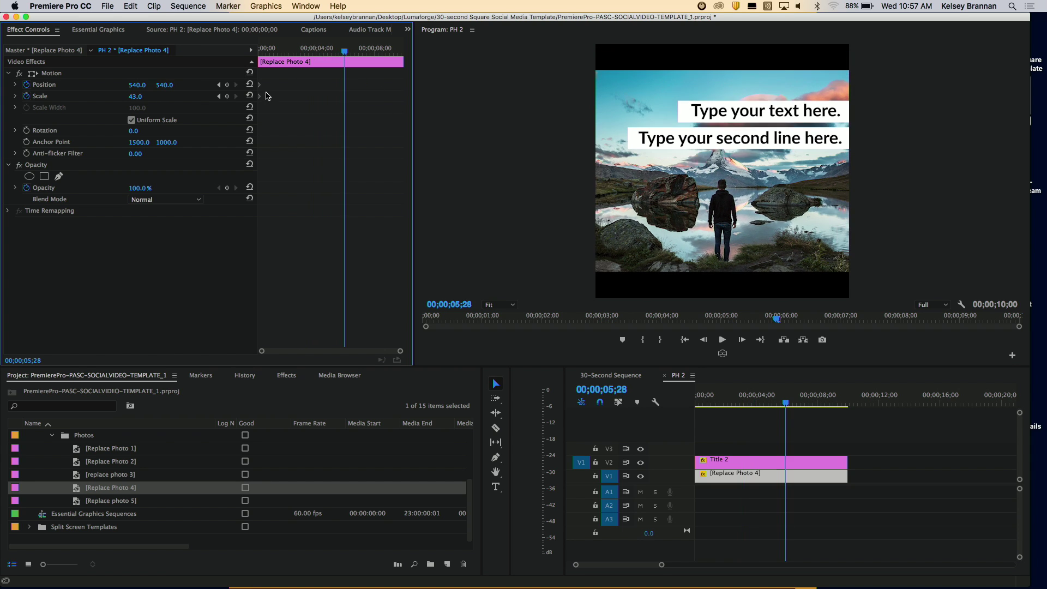
left_click_drag(154, 101, 144, 97)
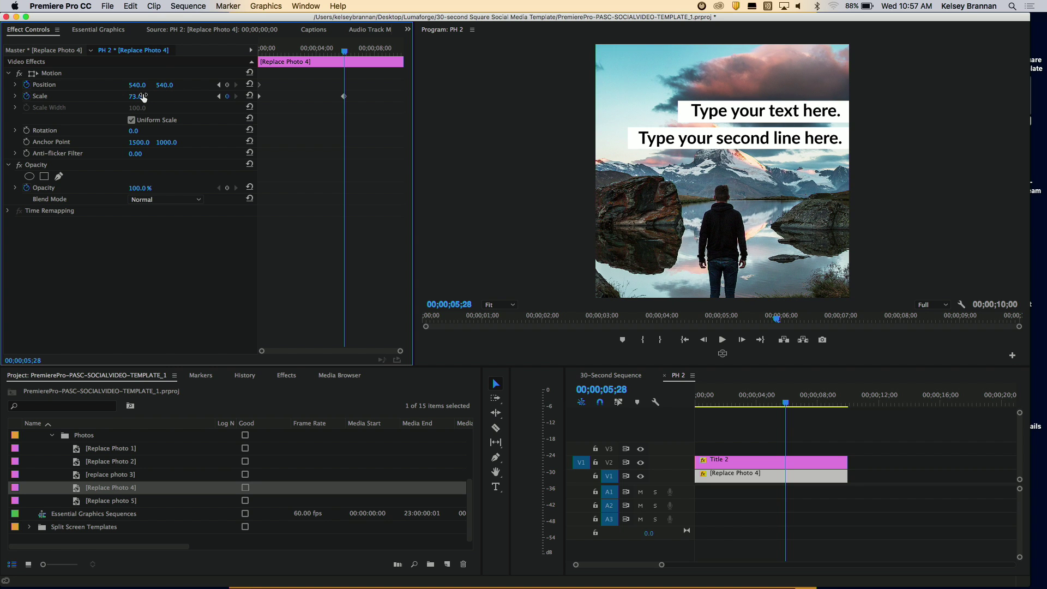
Step: Change the first text line of Title 2 to "Lumaforge is fab." and close the title editor
left_click(728, 460)
double_click(728, 459)
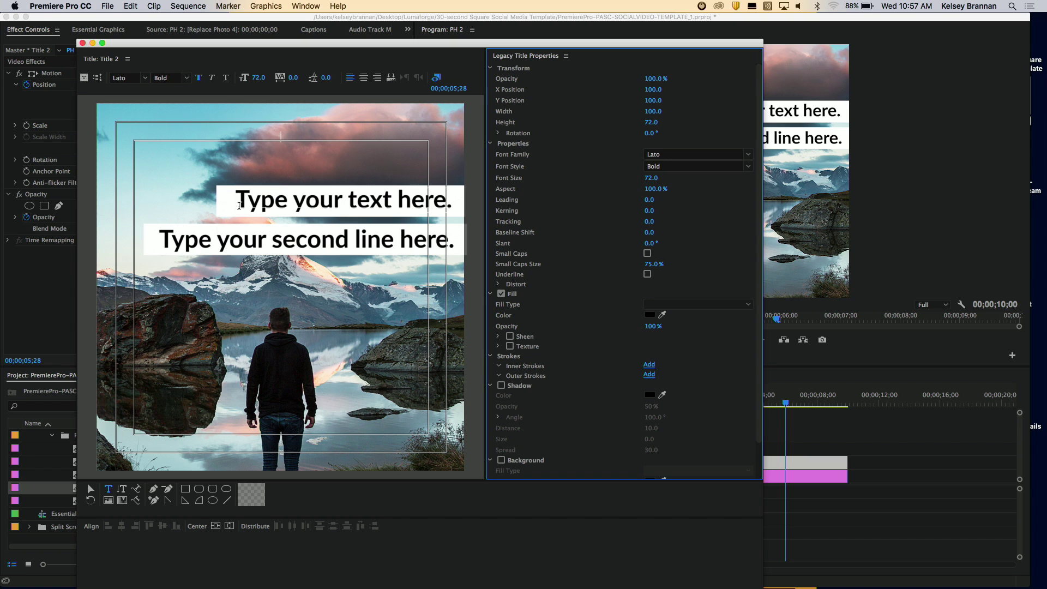
left_click(255, 203)
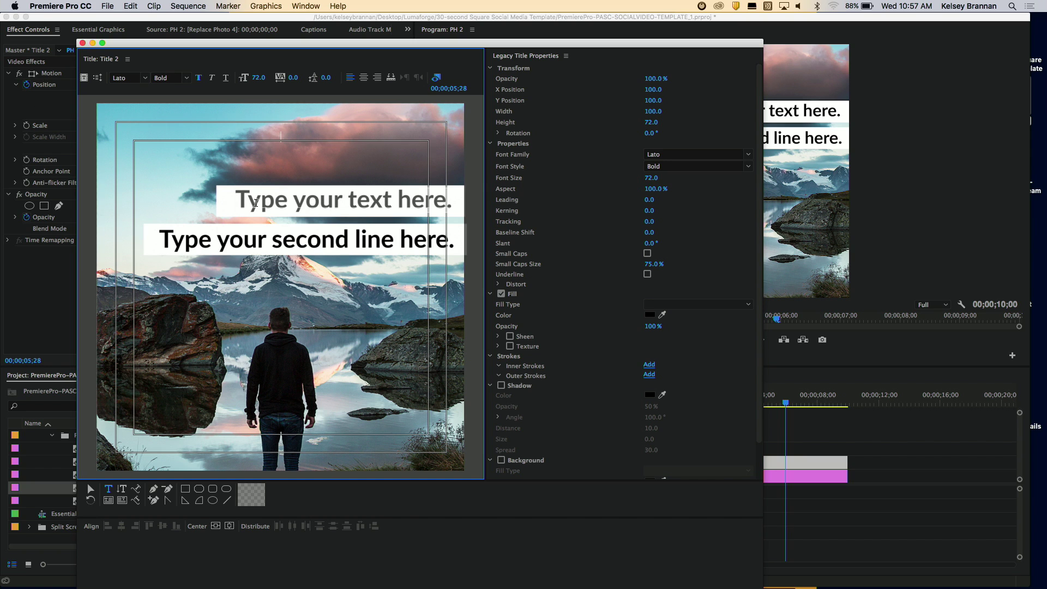
type("Lumafor")
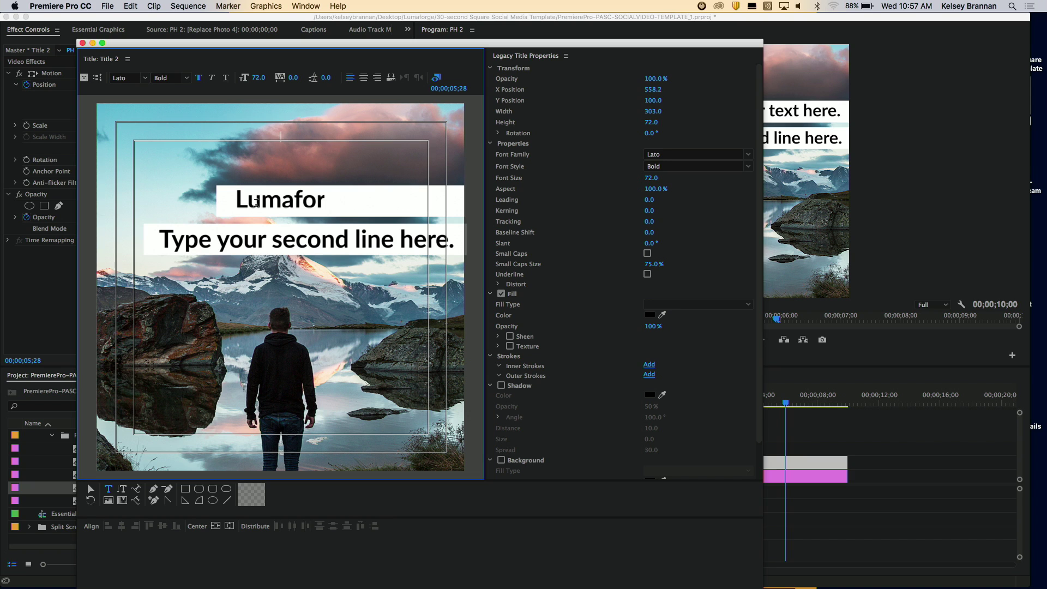
type("ge is awe")
key("BackSpace")
key("BackSpace")
key("BackSpace")
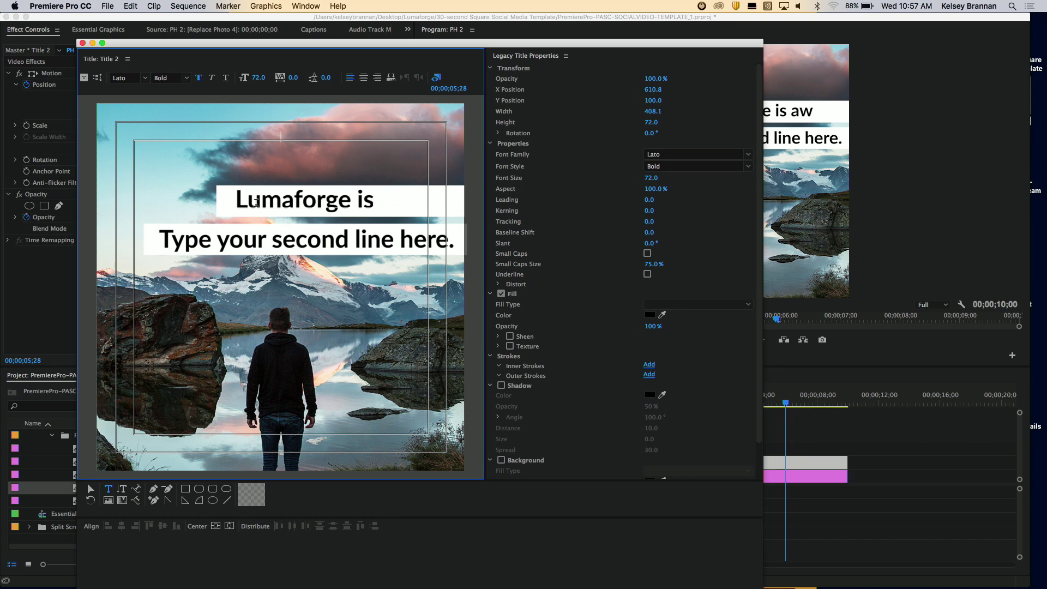
type("fab.")
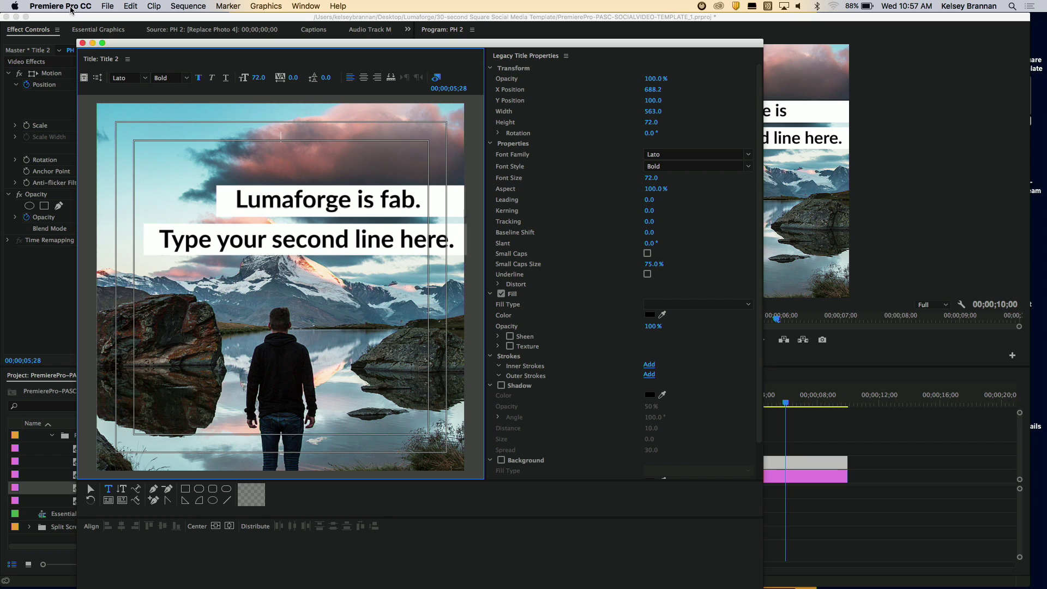
left_click(82, 42)
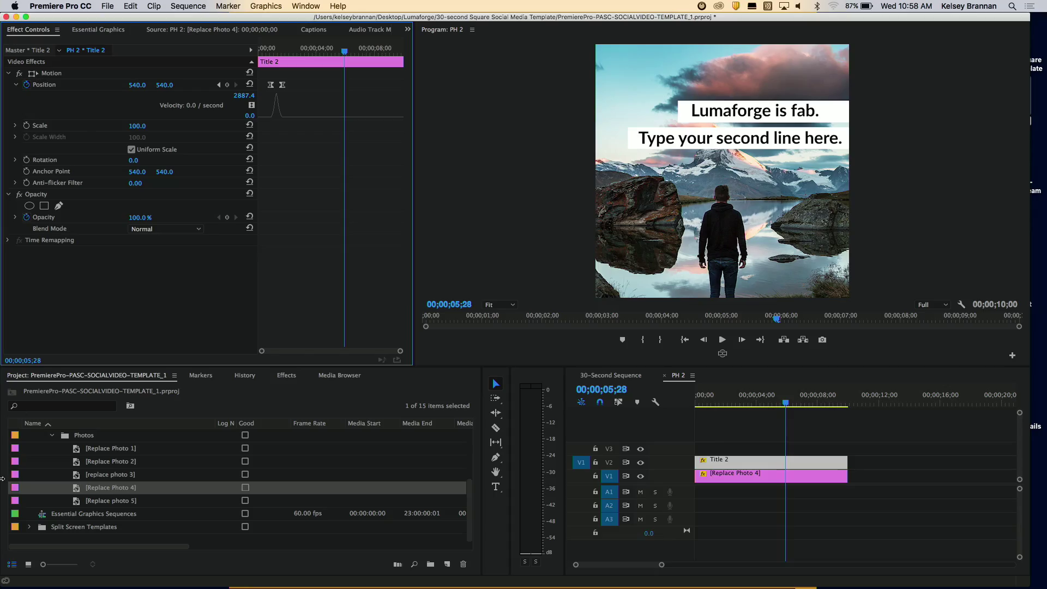
Step: Collapse the 30-second template folder and open All Templates for source preview from 05. Final Sequences in the PremiereGal-SplitScreen-Template project
scroll(31, 484, "up", 3)
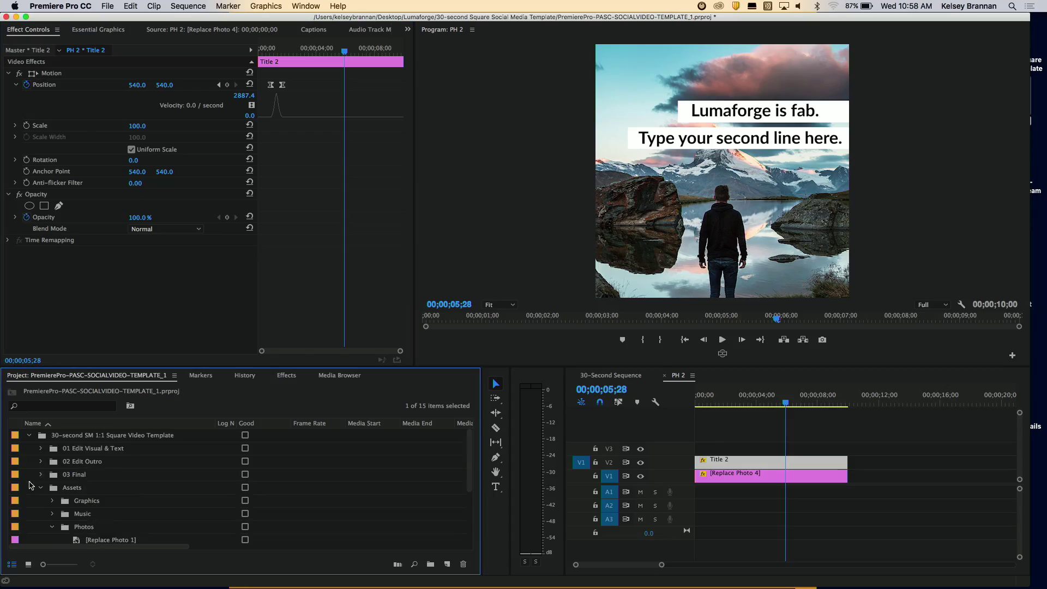
left_click(29, 436)
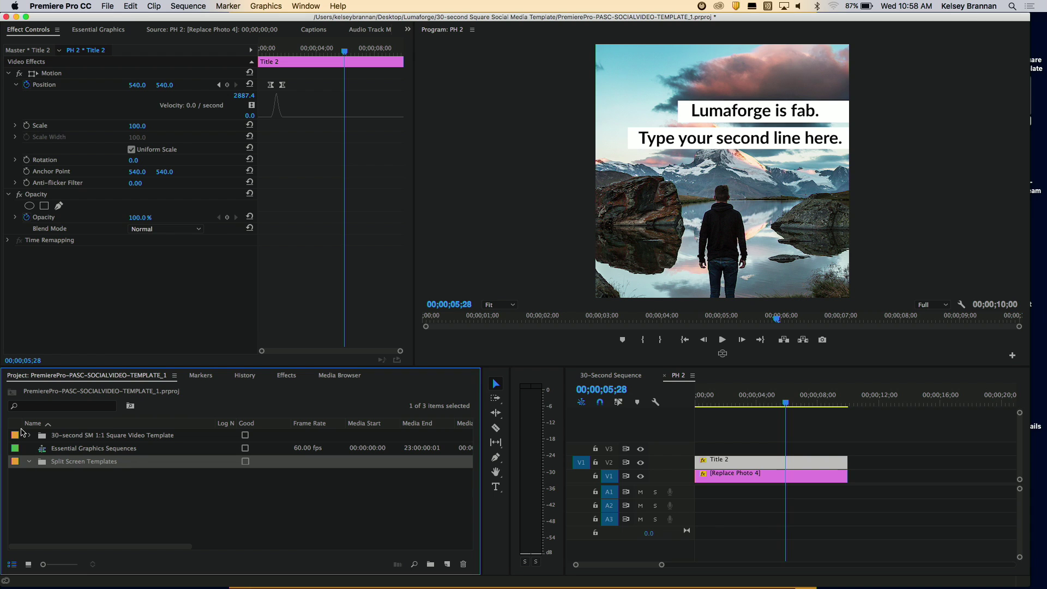
left_click(338, 377)
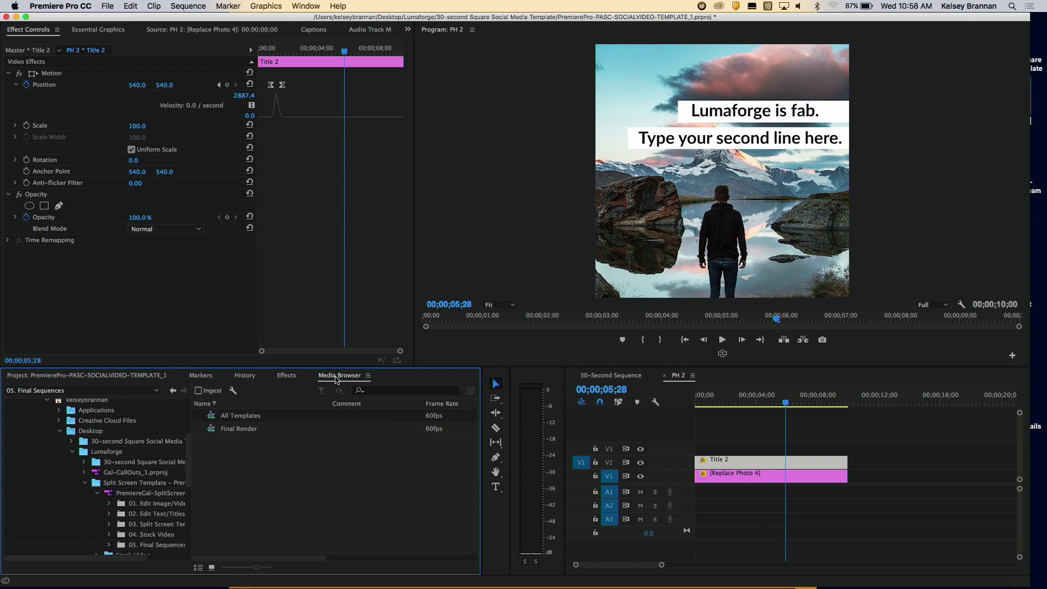
left_click(112, 494)
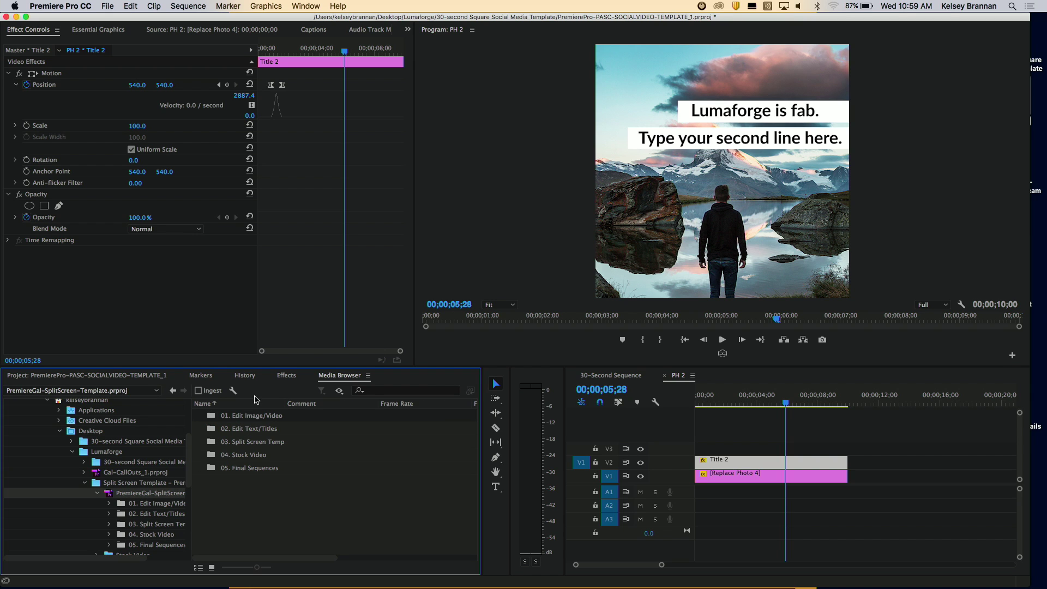
double_click(227, 469)
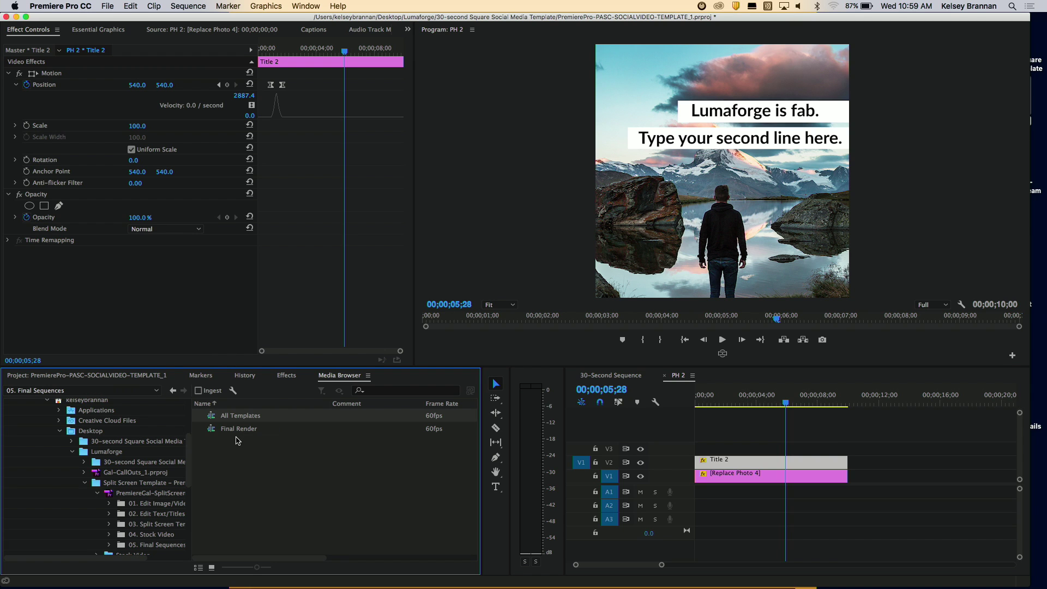
double_click(215, 418)
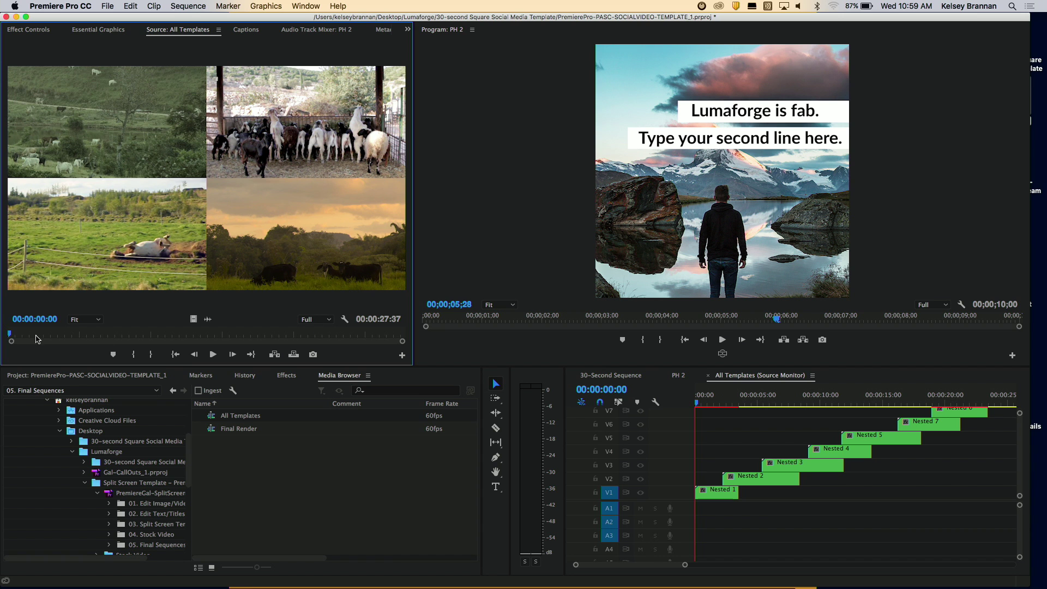
Step: Play through the split-screen layouts in the All Templates sequence, and return to the current project's item list
left_click(213, 354)
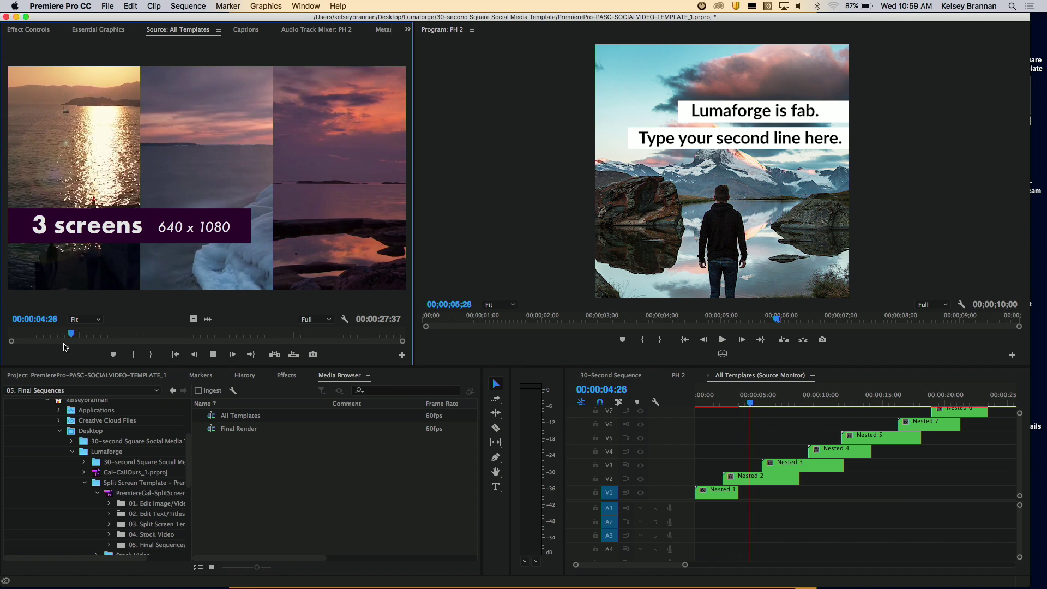
key("space")
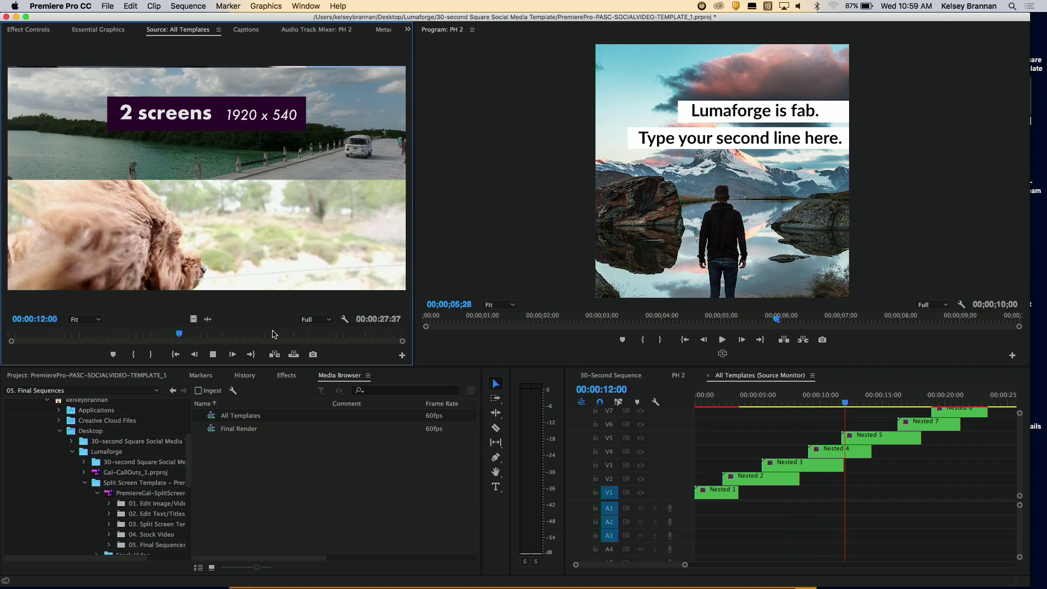
key("space")
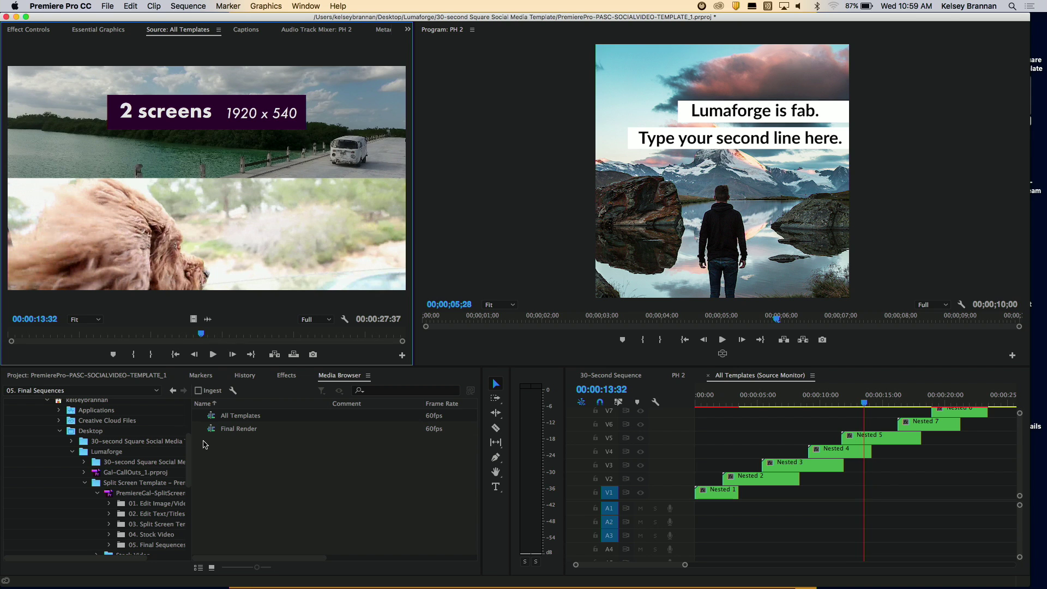
key("Right")
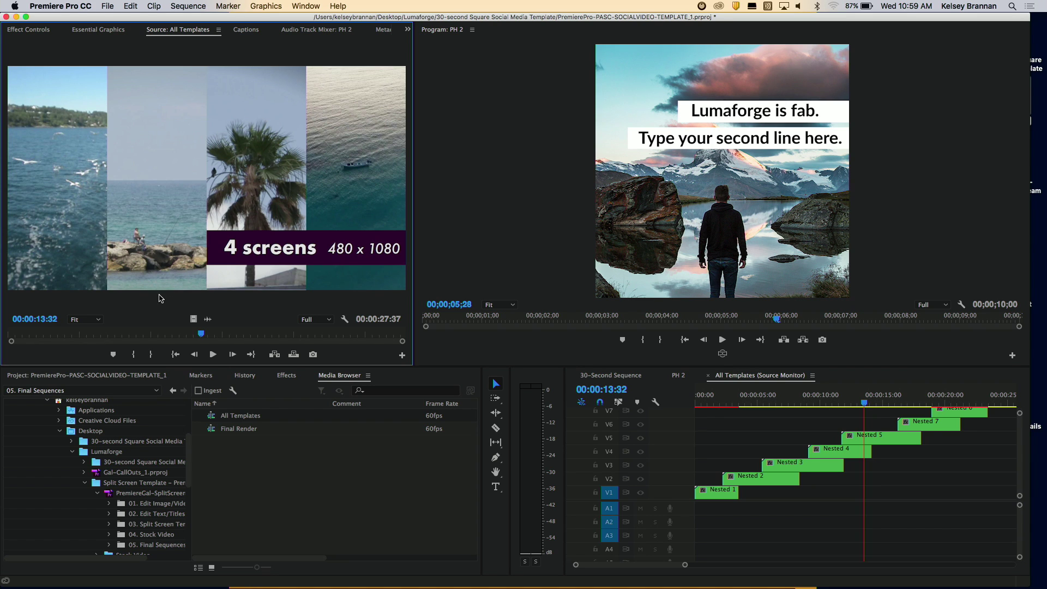
left_click(35, 377)
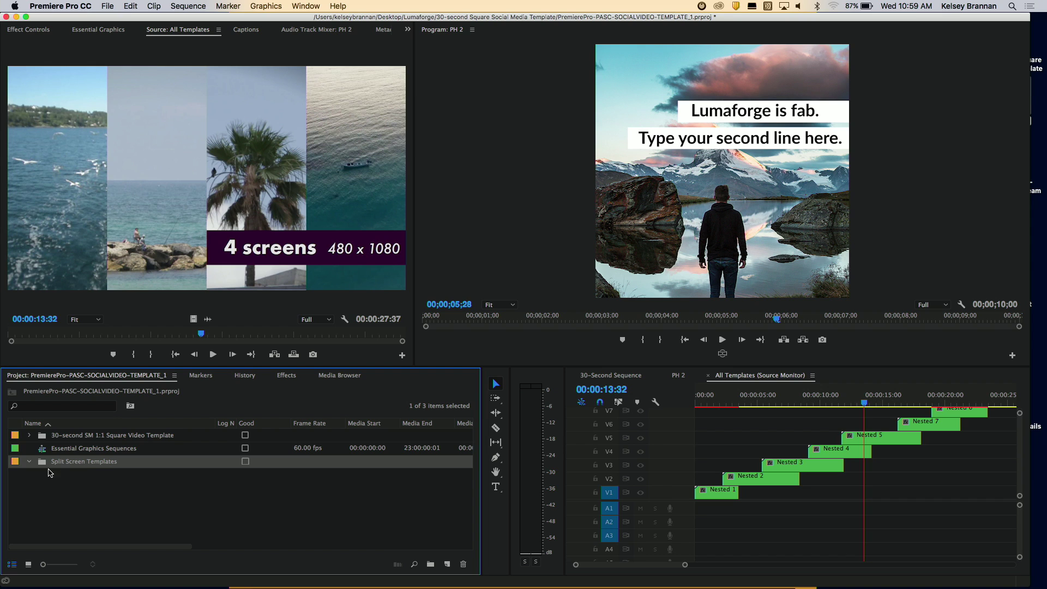
Step: Import the four numbered split-screen folders and All Templates sequence into the Split Screen Templates folder, and preview the three-screen layout in the source sequence
left_click(185, 168)
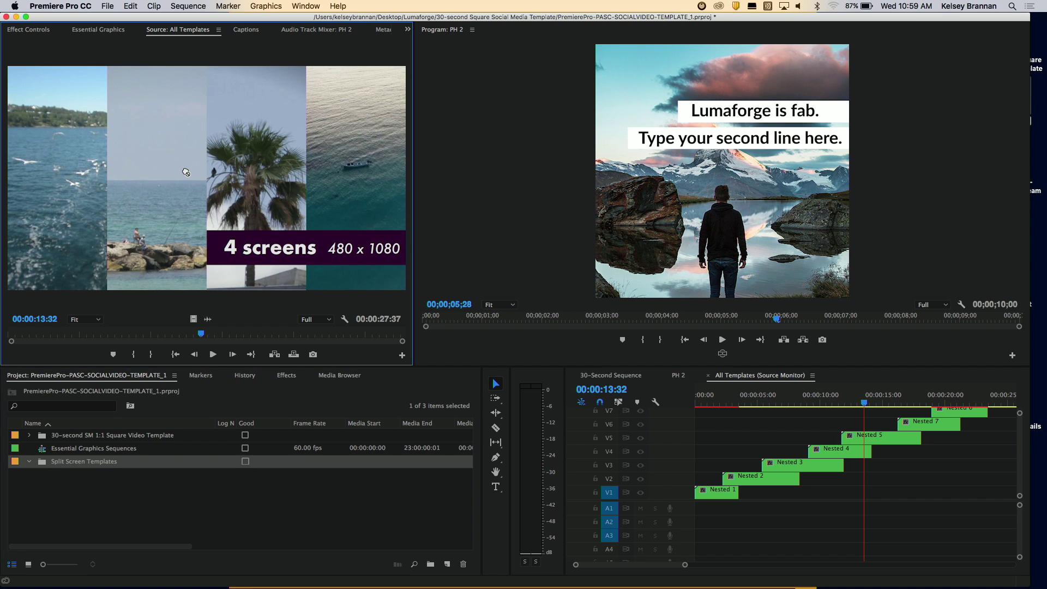
left_click_drag(186, 172, 44, 465)
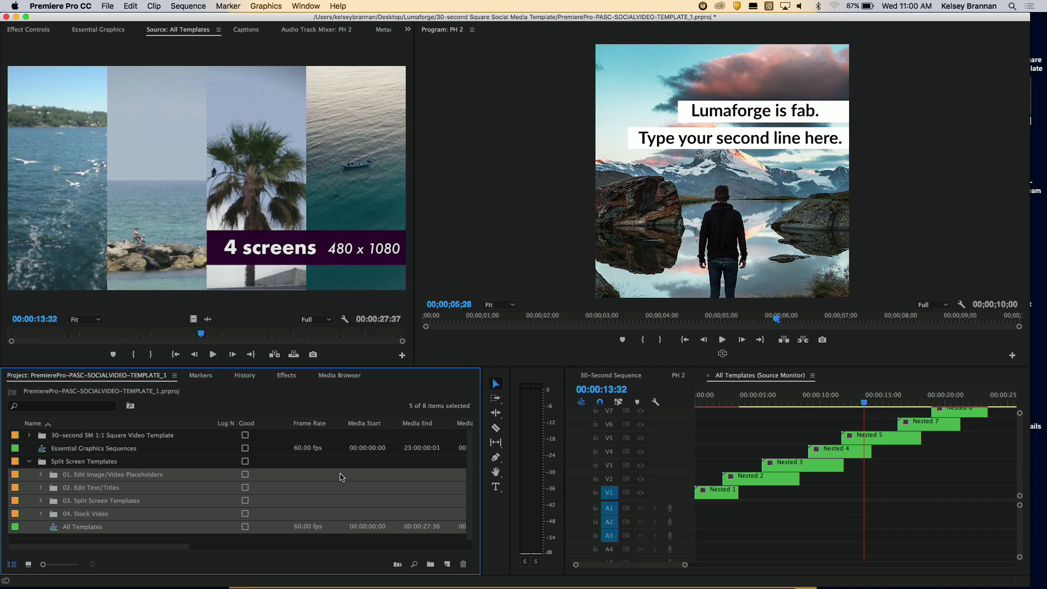
mouse_move(741, 395)
left_mouse_down()
mouse_move(712, 397)
mouse_move(732, 398)
left_mouse_up()
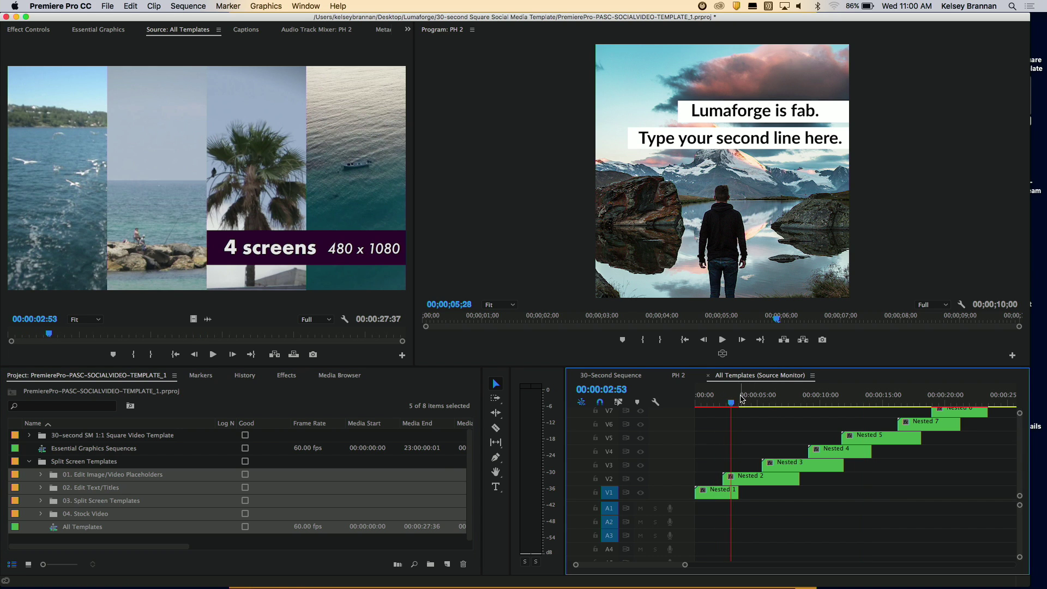
Step: Expand the imported 04. Stock Video folder, and open the imported All Templates sequence at about 00:00:03:19
left_click(61, 530)
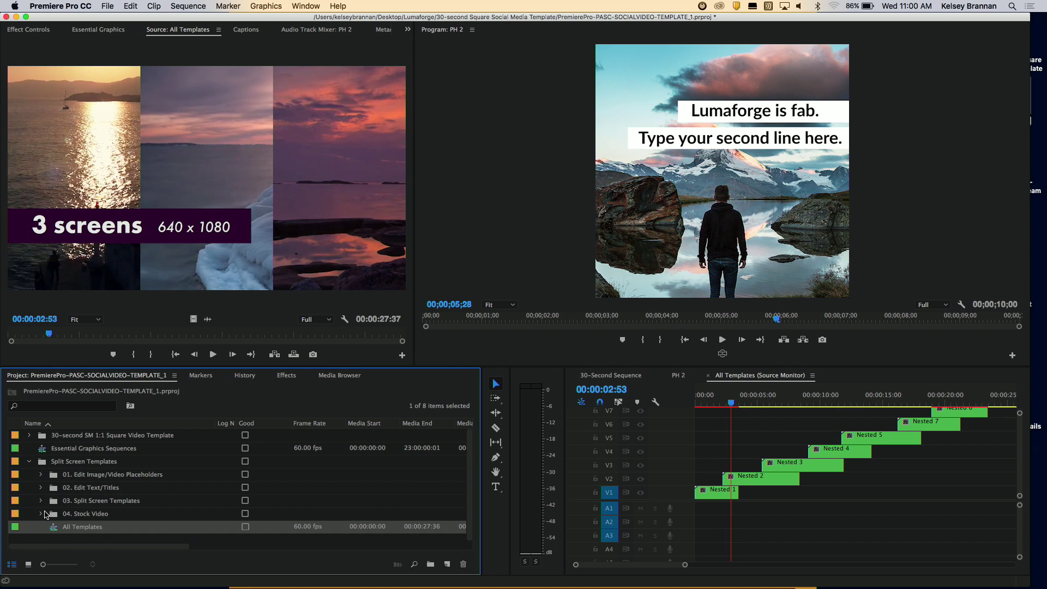
left_click(40, 514)
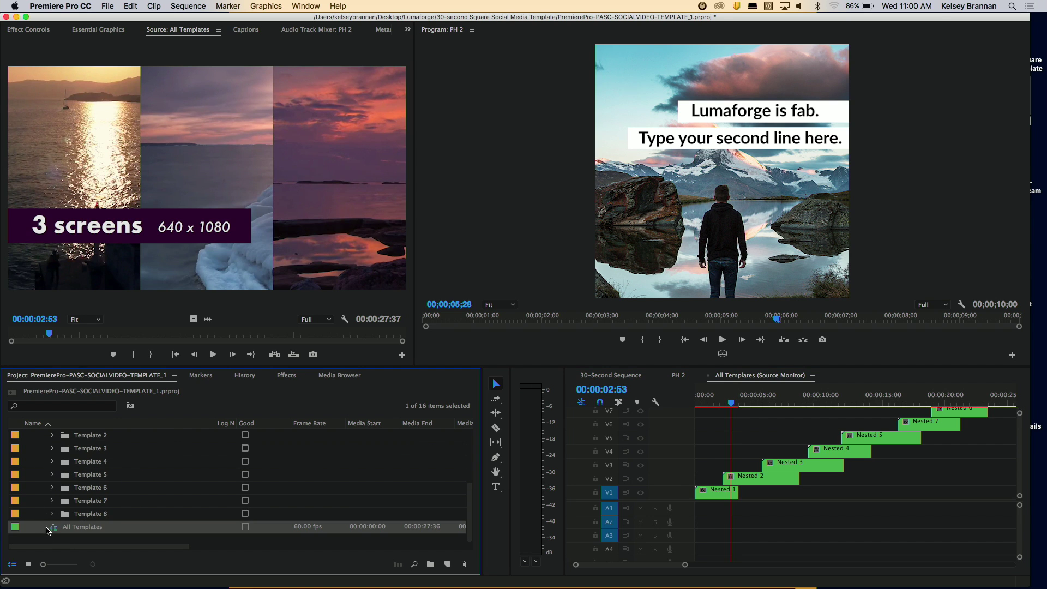
double_click(50, 529)
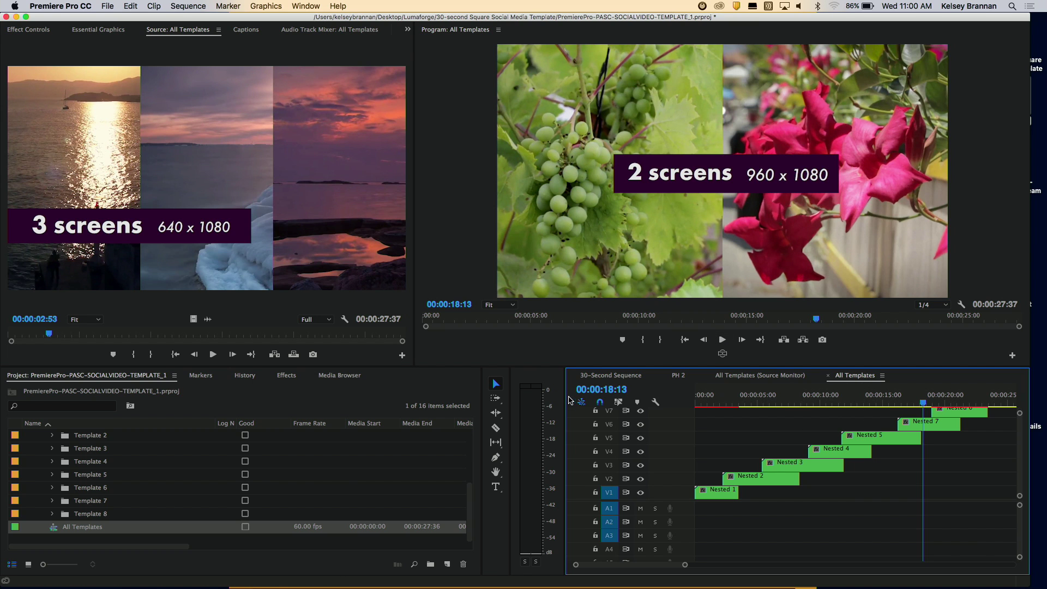
left_click_drag(733, 395, 736, 392)
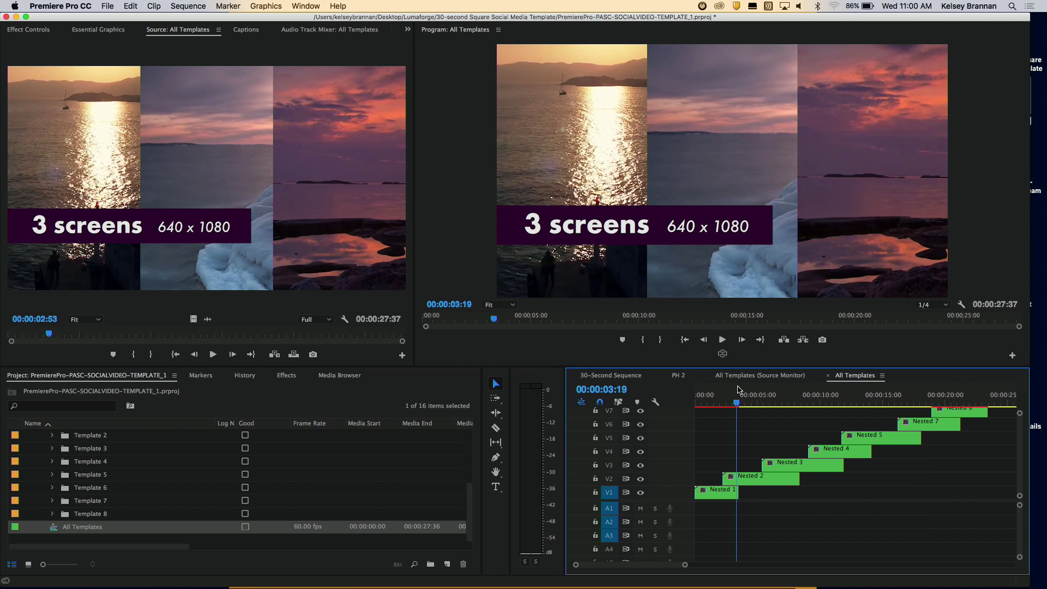
Step: Open the Nested 2 sequence and its Template 2 sequence, down to the Placeholder_05 sequence
left_click(746, 482)
double_click(747, 483)
left_click(711, 478)
double_click(712, 478)
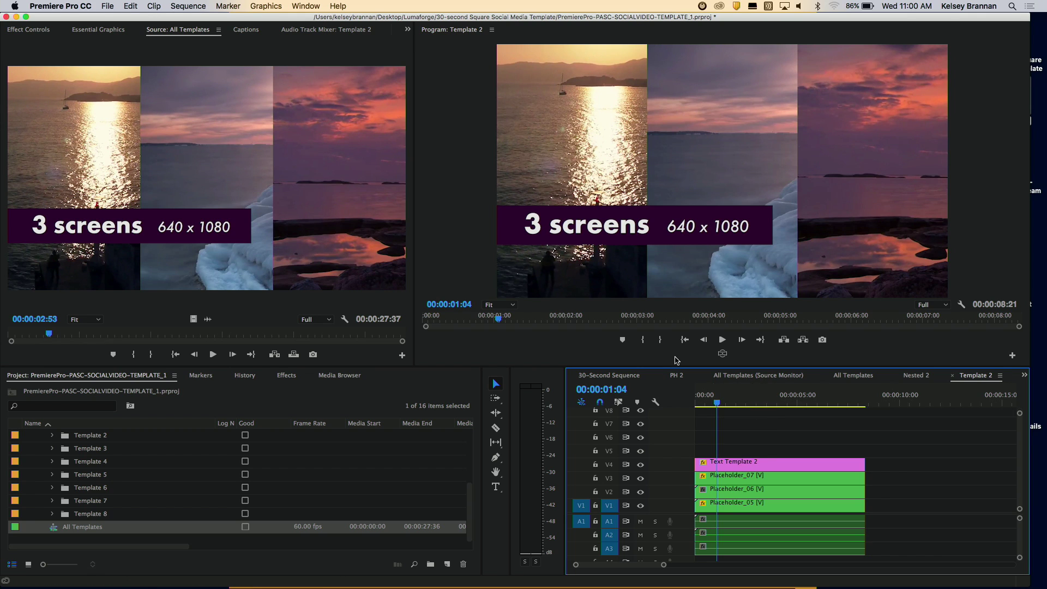
double_click(716, 504)
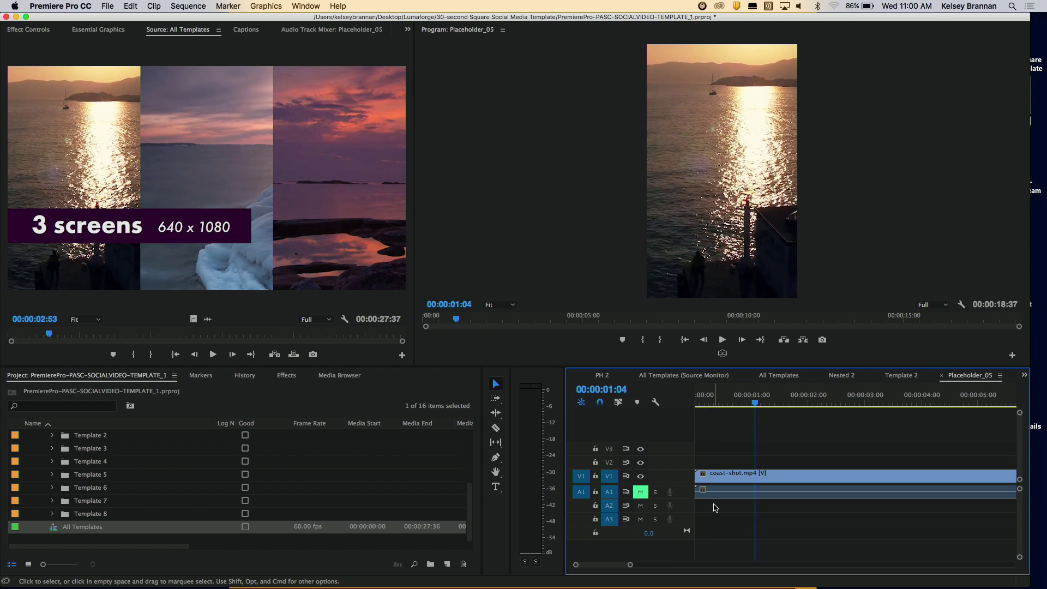
Step: Place Coverr-Lulu.mp4 from the Template 4 stock video folder on track V2, above coast-shot.mp4 at the start of Placeholder_05
scroll(159, 489, "up", 3)
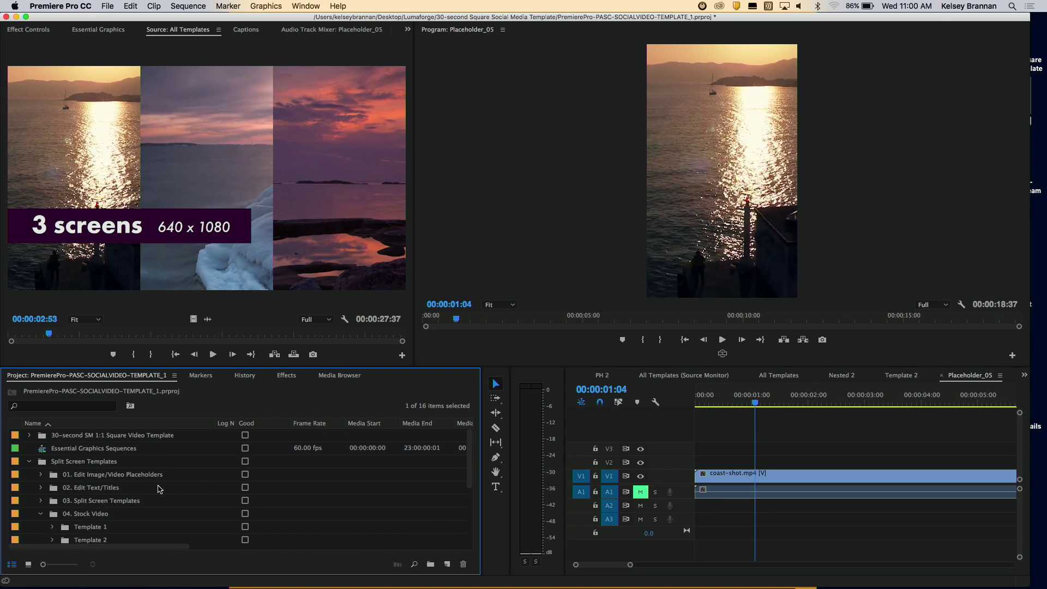
scroll(65, 526, "down", 2)
left_click(53, 514)
scroll(97, 522, "down", 1)
left_click_drag(78, 506, 686, 467)
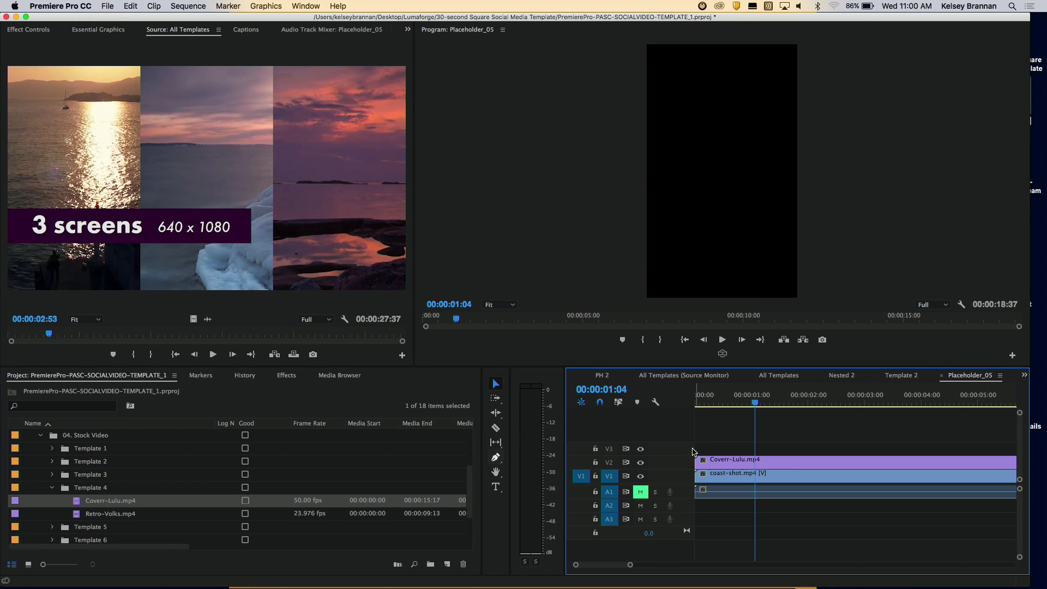
Step: Reframe the Coverr-Lulu.mp4 clip with a horizontal position of about 609 and a scale of about 117
left_click(720, 403)
left_click(725, 458)
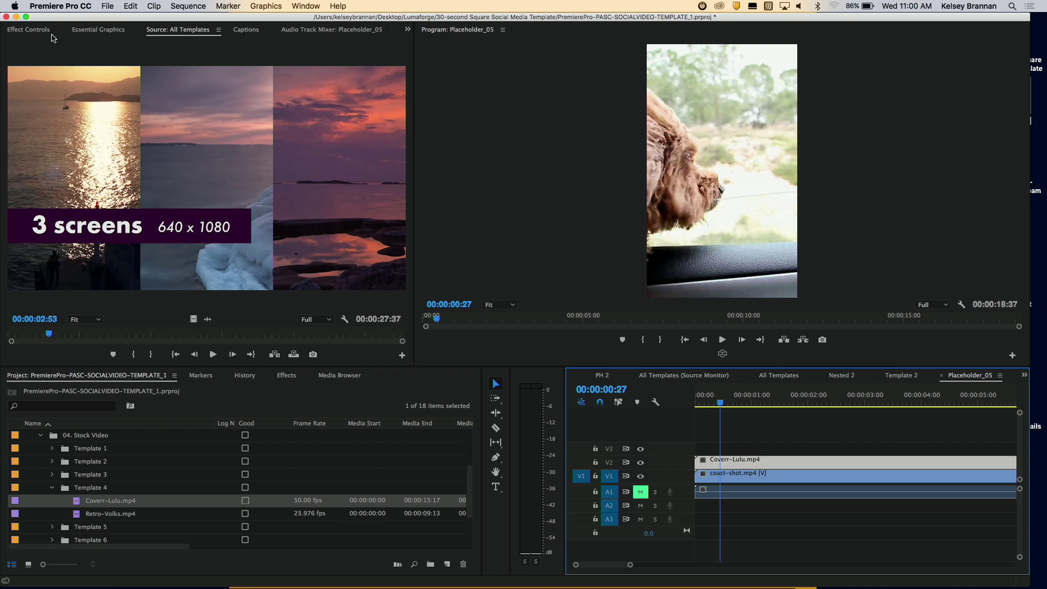
left_click(30, 30)
left_click_drag(137, 97, 144, 89)
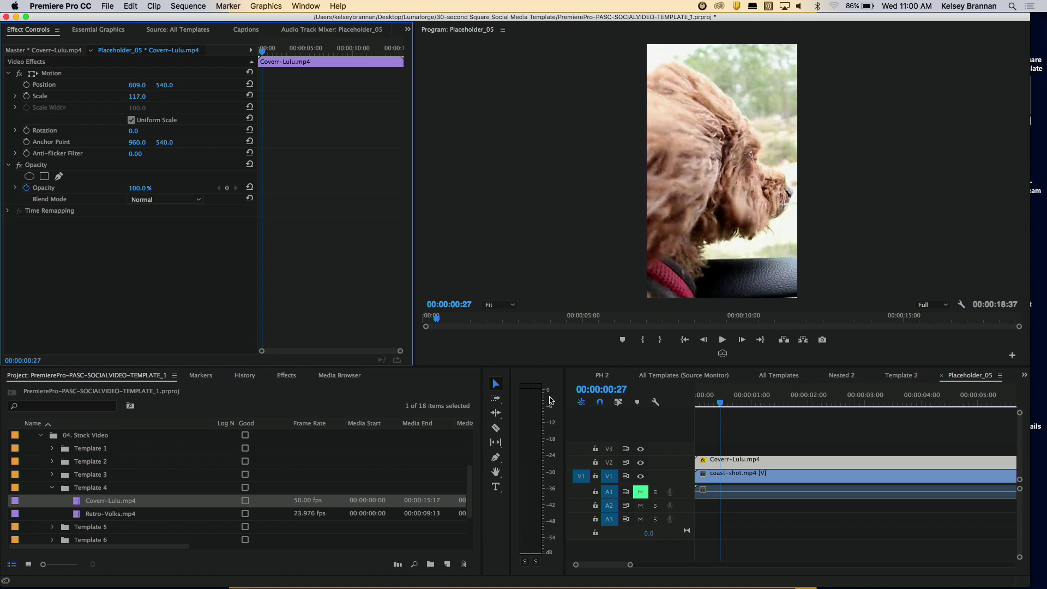
Step: Return to the All Templates sequence and check the replaced clip in the three-screen layout at about 00:00:03:08
left_click(604, 375)
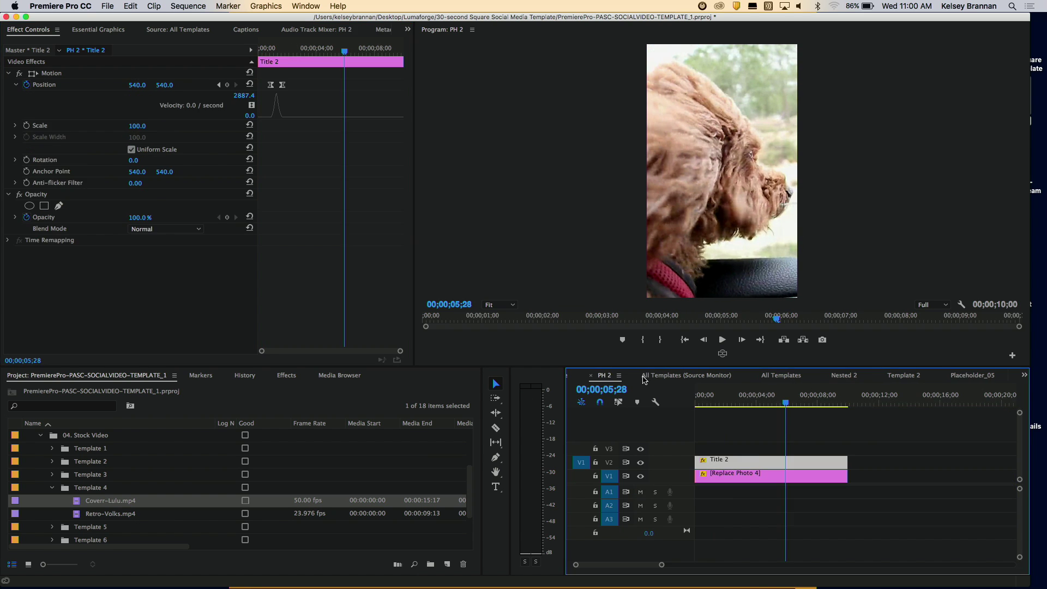
left_click(573, 378)
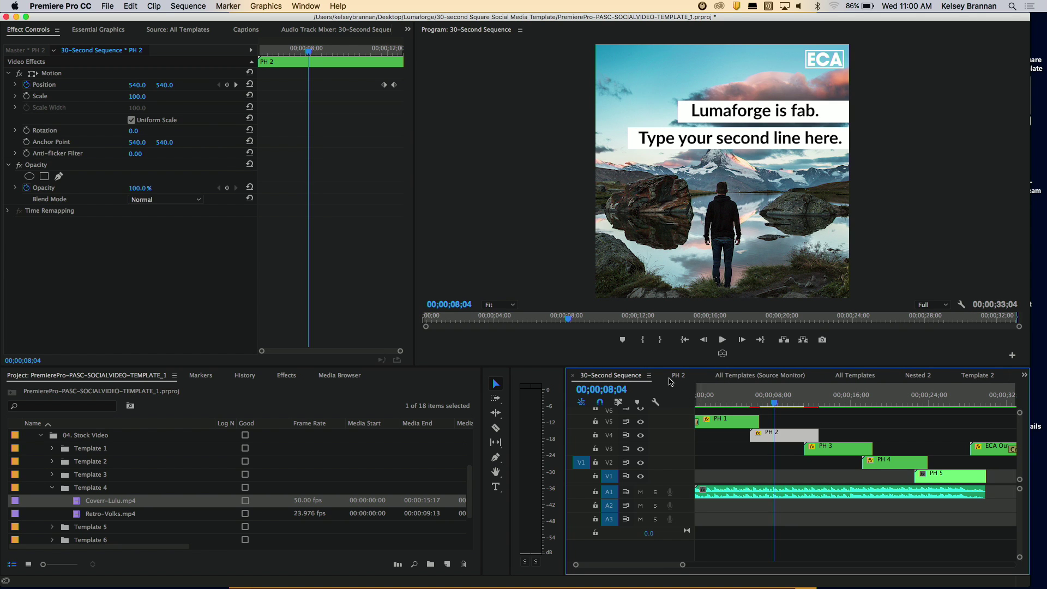
left_click(750, 376)
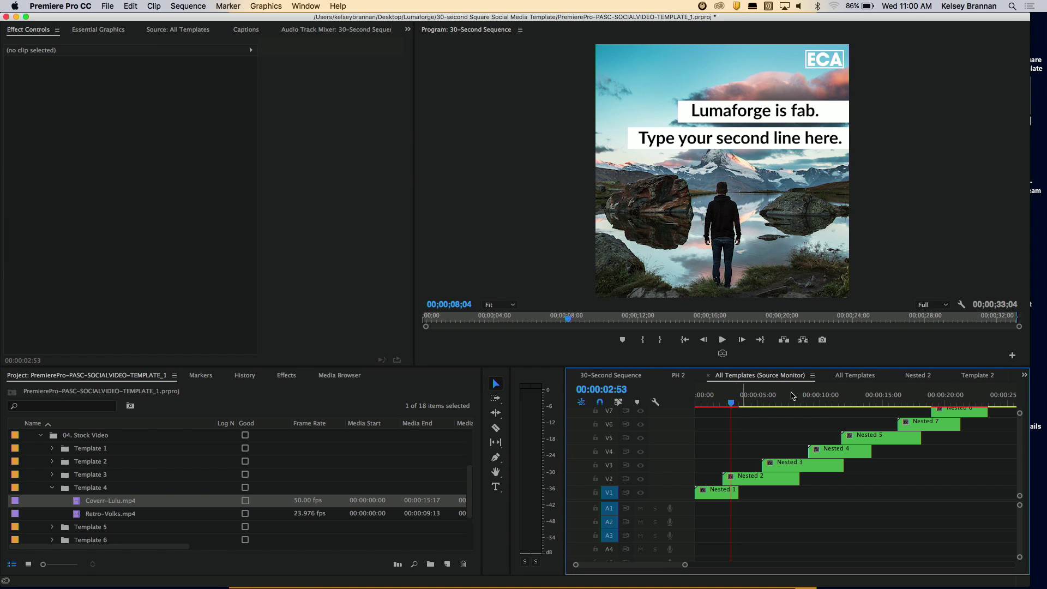
left_click(848, 377)
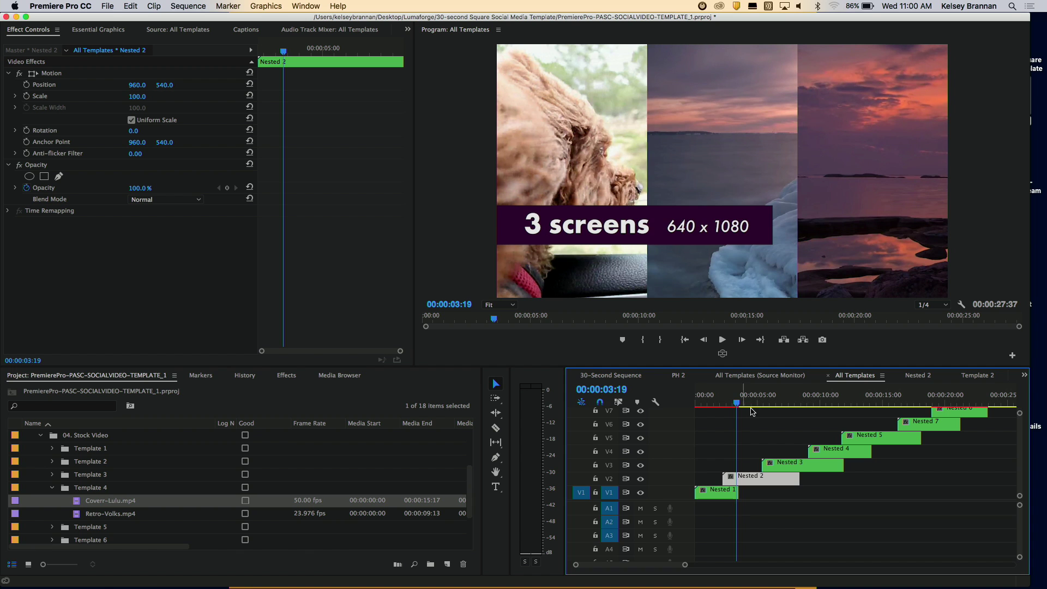
left_click_drag(737, 404, 734, 401)
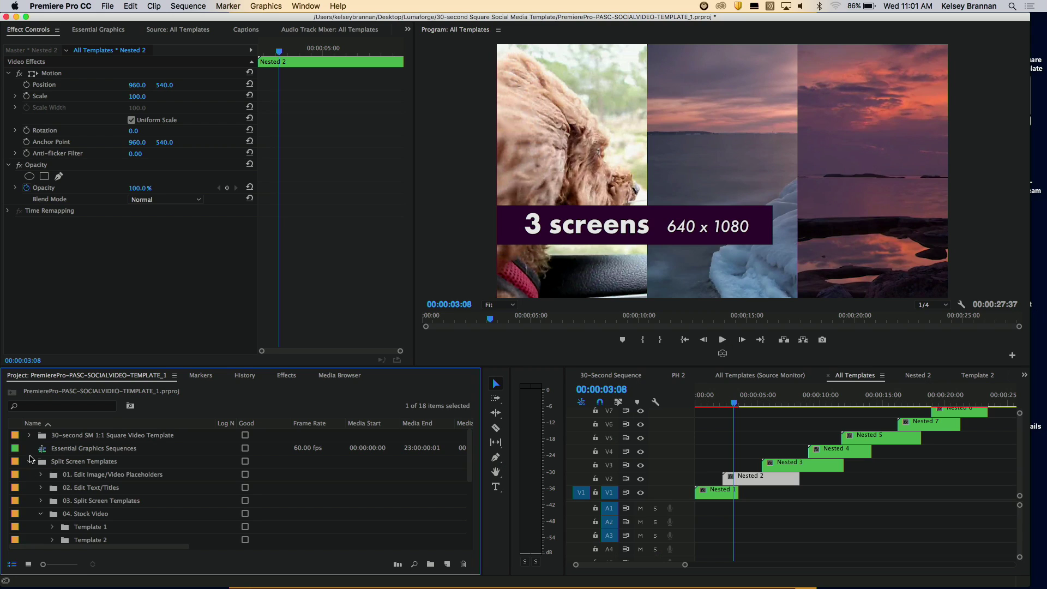
Step: Collapse the Split Screen Templates folder and open the empty Essential Graphics Sequences sequence
left_click(29, 462)
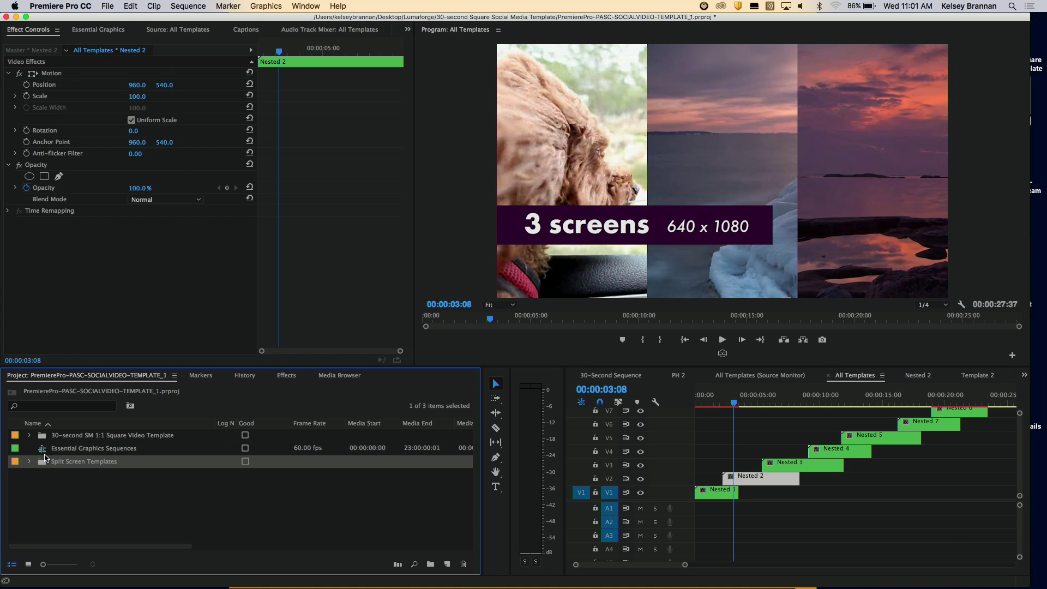
double_click(45, 453)
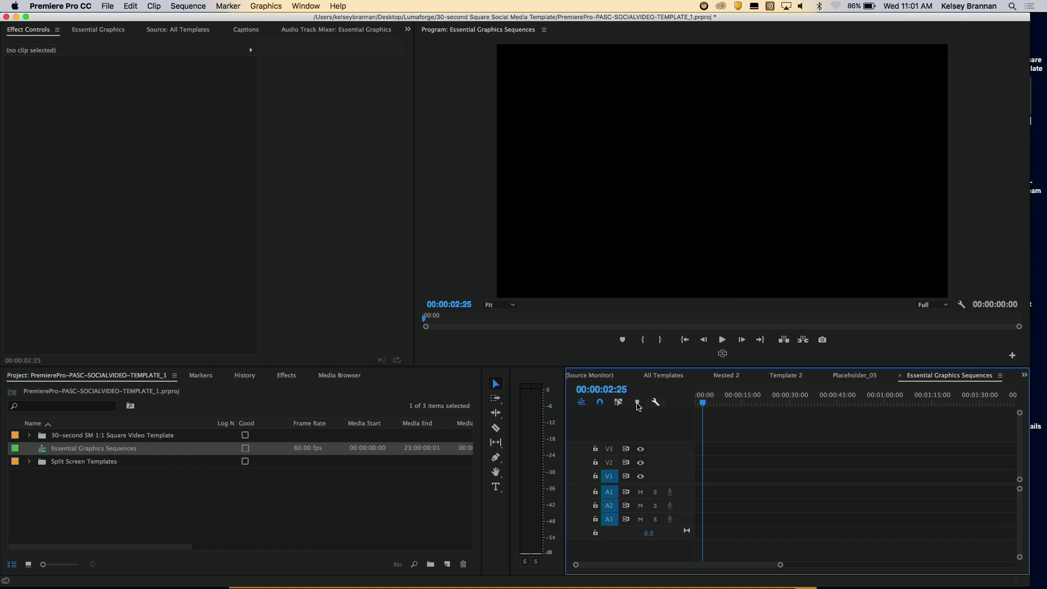
left_click(447, 565)
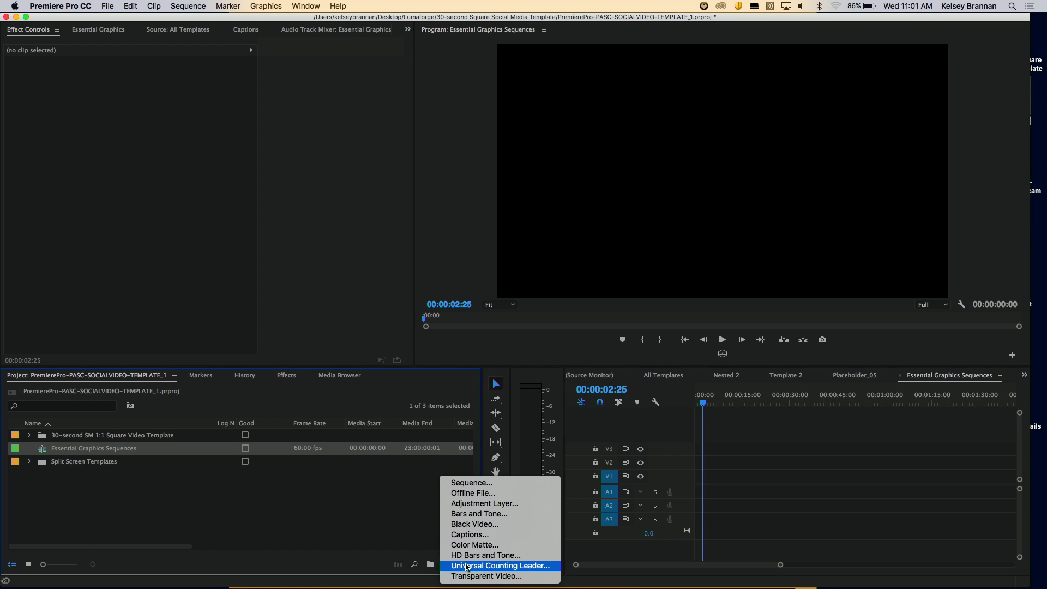
left_click(339, 503)
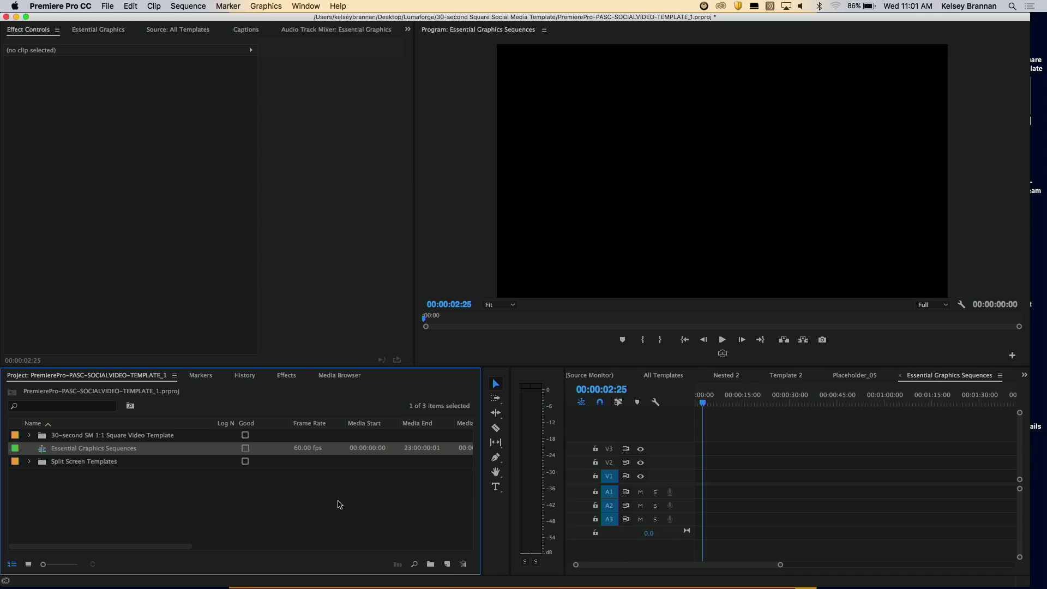
Step: Add the text "Lumaforge" in the upper middle of the frame and show its Essential Graphics settings
left_click(496, 488)
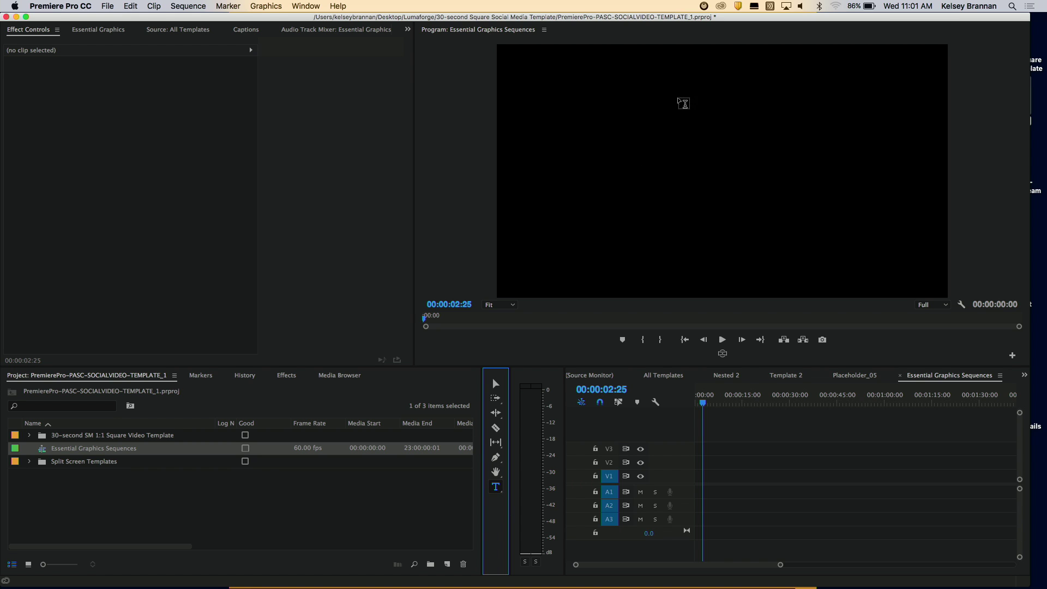
left_click(631, 152)
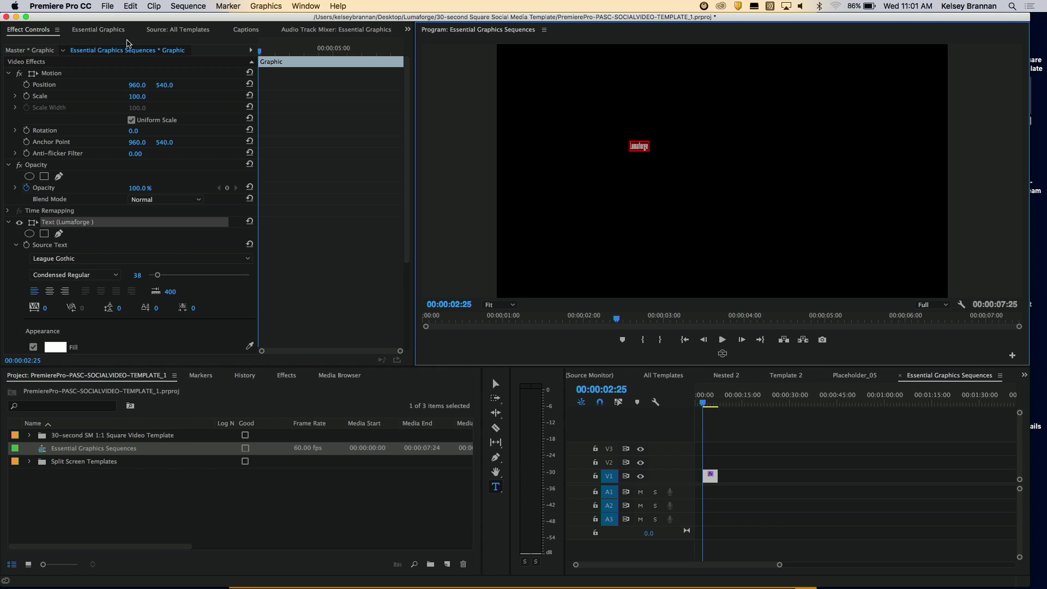
left_click(101, 31)
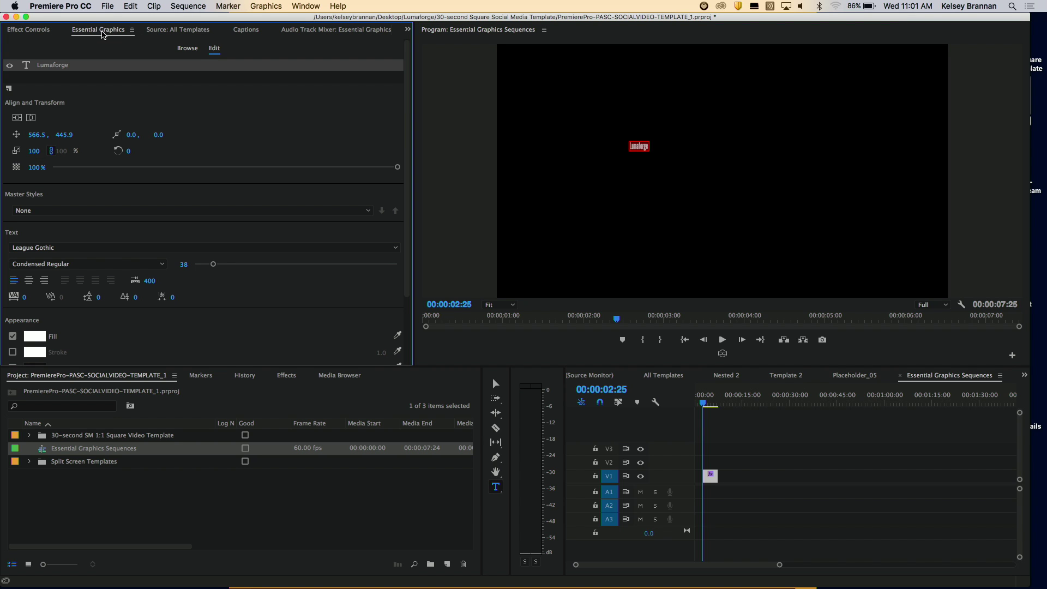
left_click(305, 6)
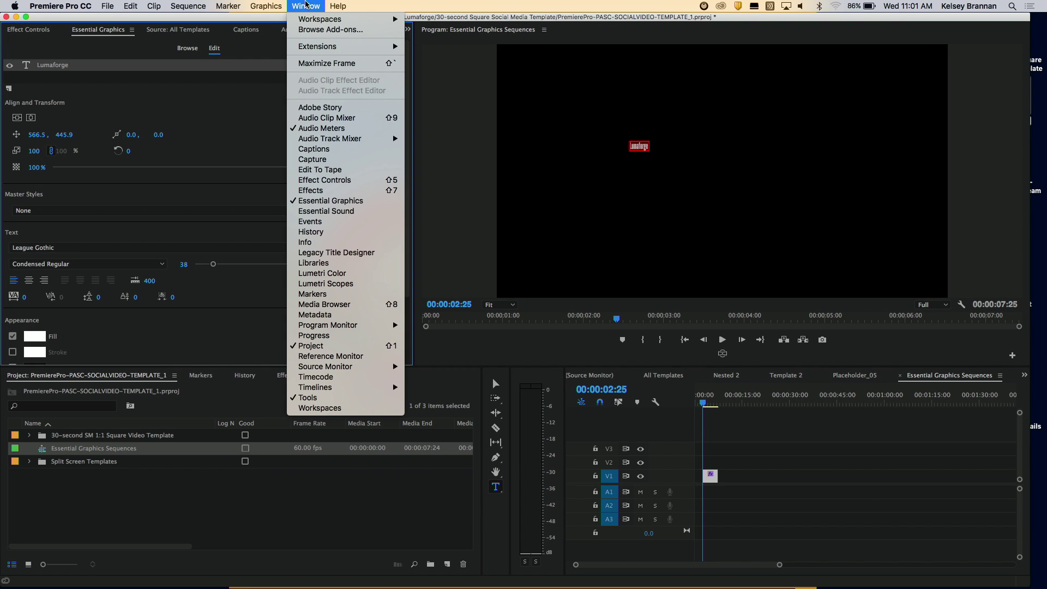
left_click(320, 201)
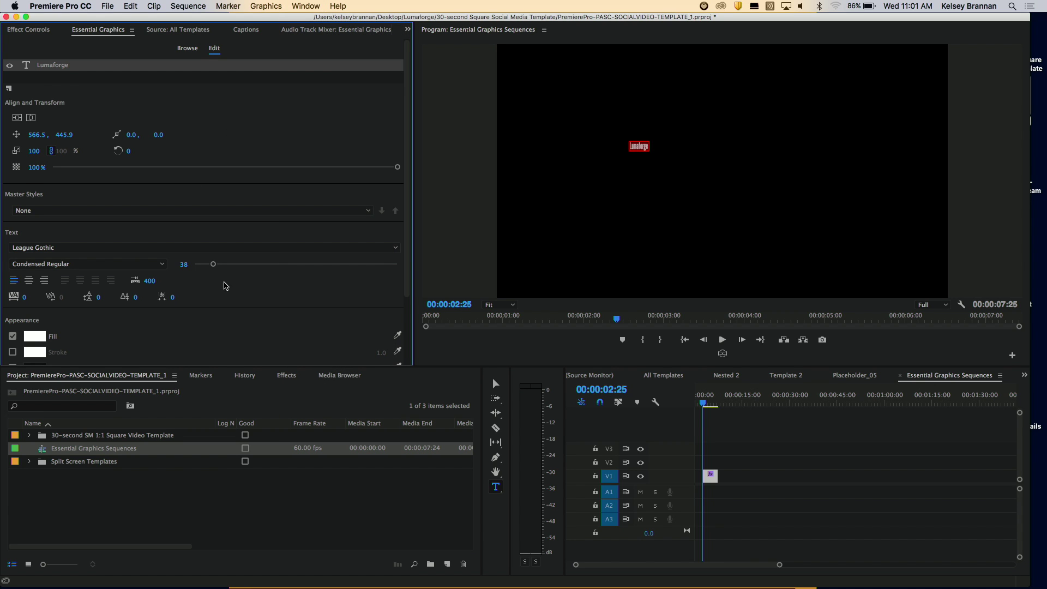
Step: Enlarge the Lumaforge text to a font size of about 308
left_click(639, 146)
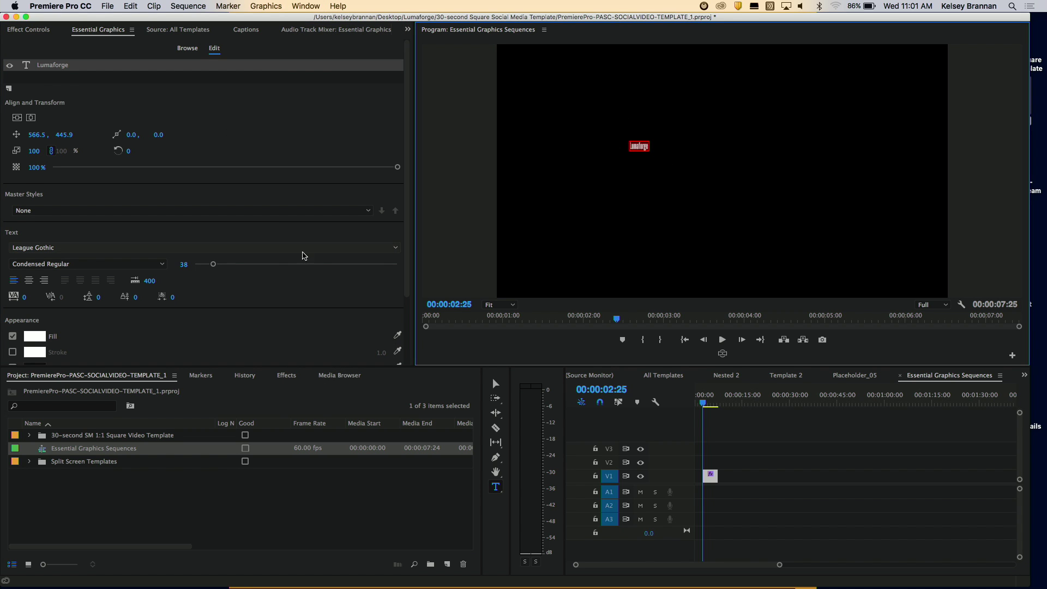
left_click_drag(213, 264, 350, 286)
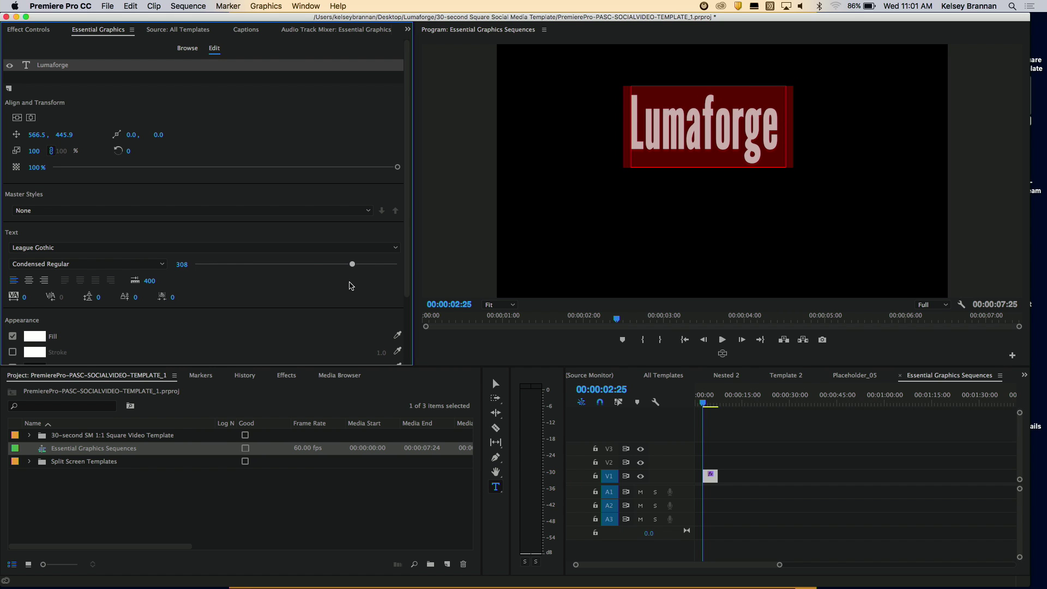
left_click(60, 73)
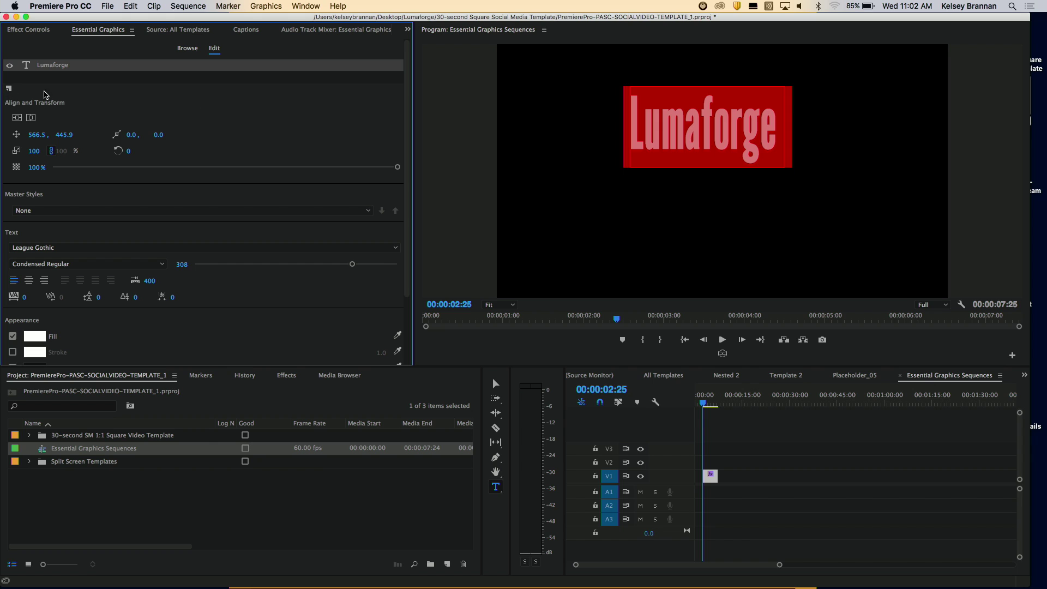
left_click(657, 135)
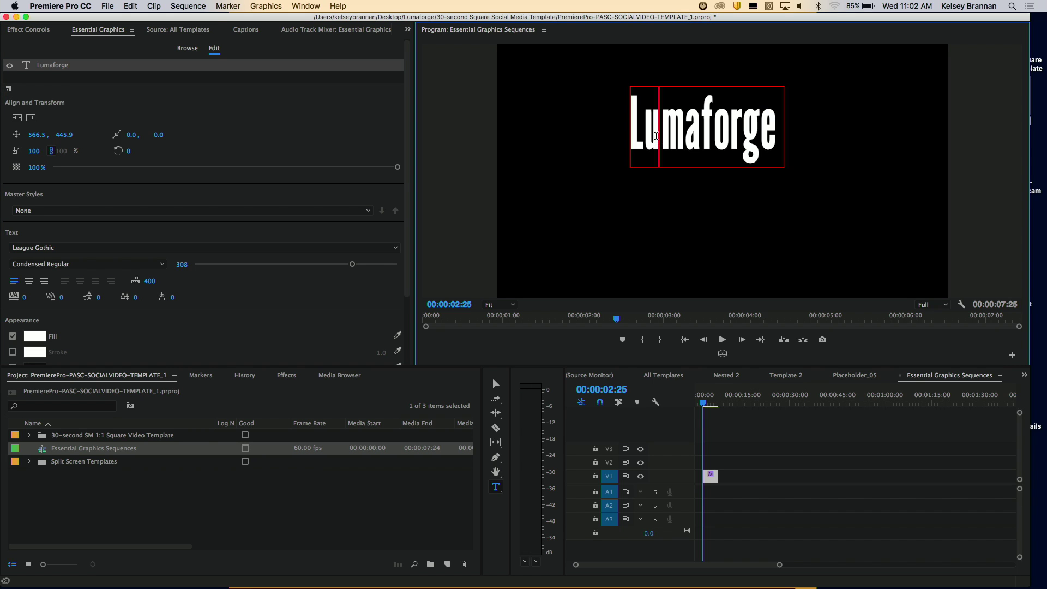
Step: Add a rectangle layer to the graphic and enlarge it to cover the Lumaforge text, positioned at about 398, 173
left_click(9, 89)
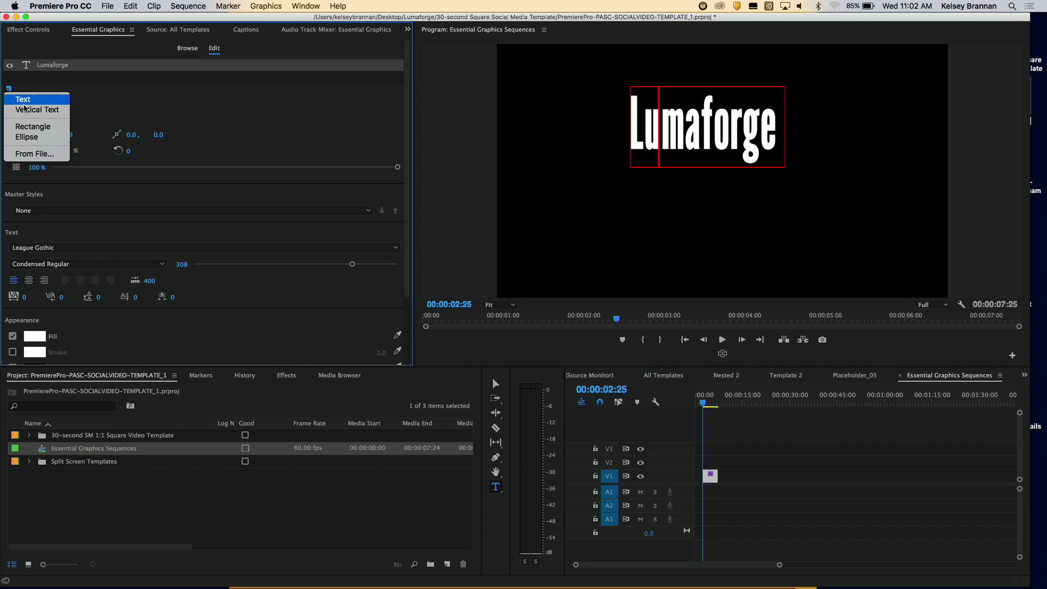
left_click(44, 128)
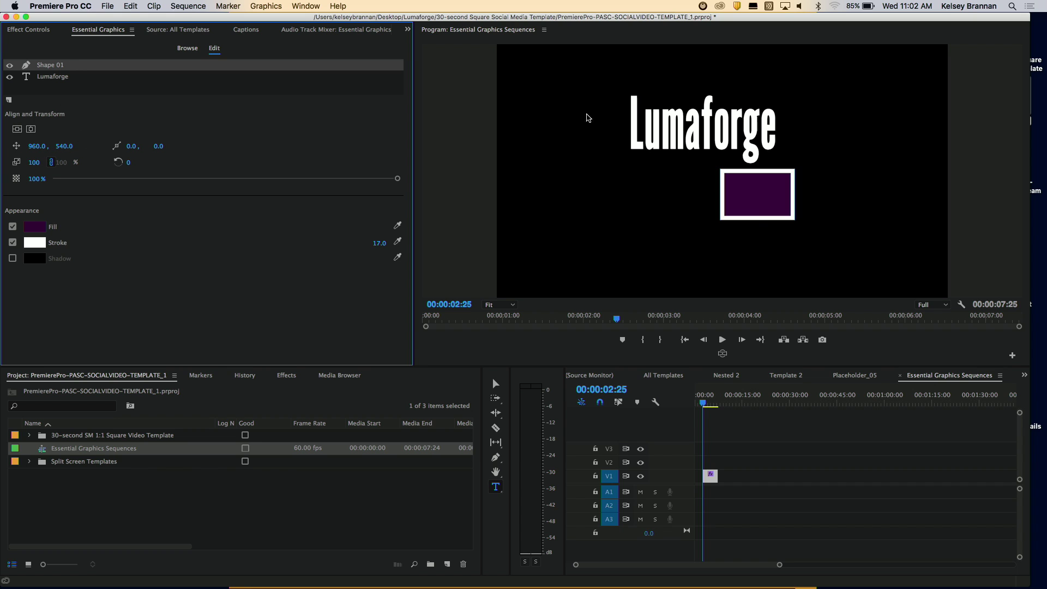
left_click(495, 384)
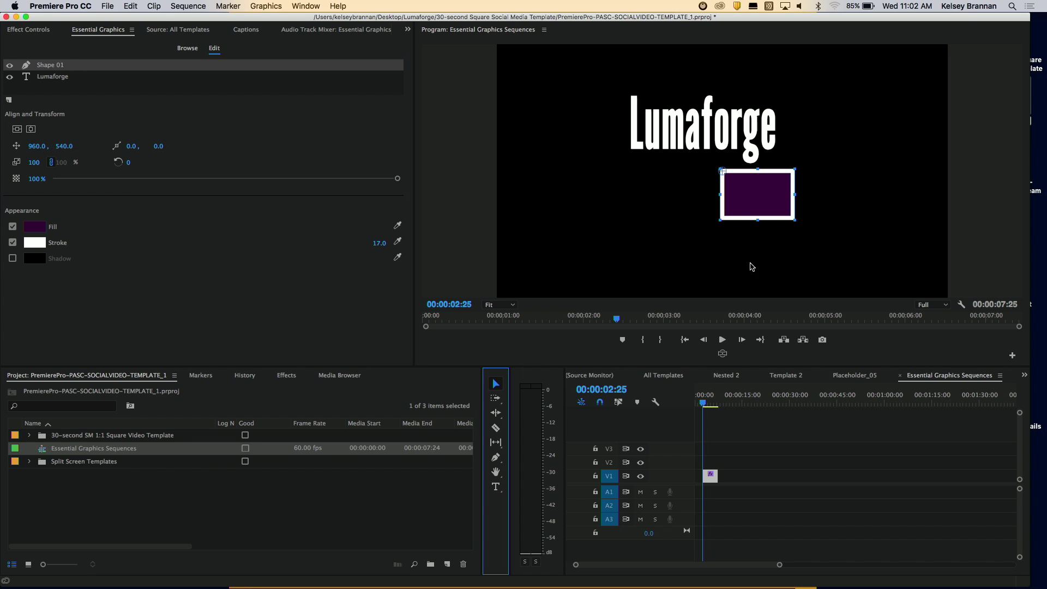
left_click_drag(753, 199, 842, 194)
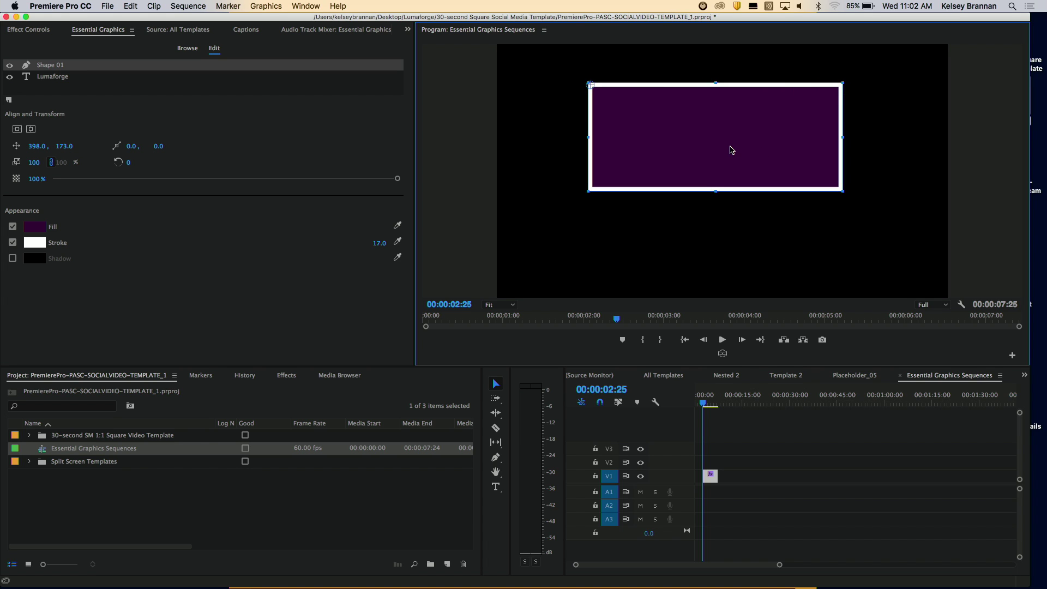
Step: Move the rectangle to position 382, 173 and place its layer behind the Lumaforge text
left_click_drag(717, 150, 713, 150)
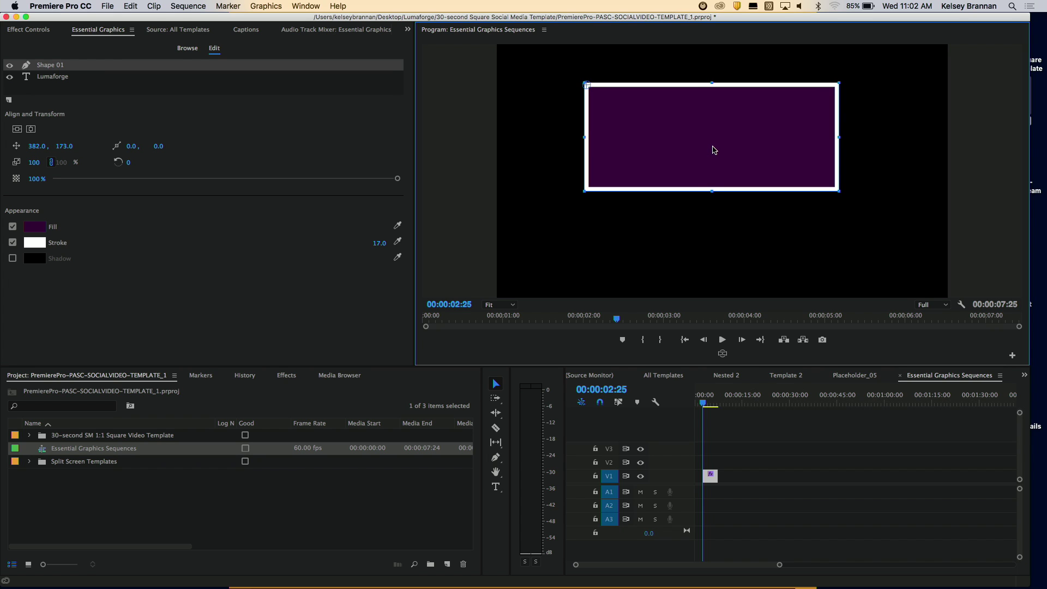
left_click_drag(53, 67, 50, 86)
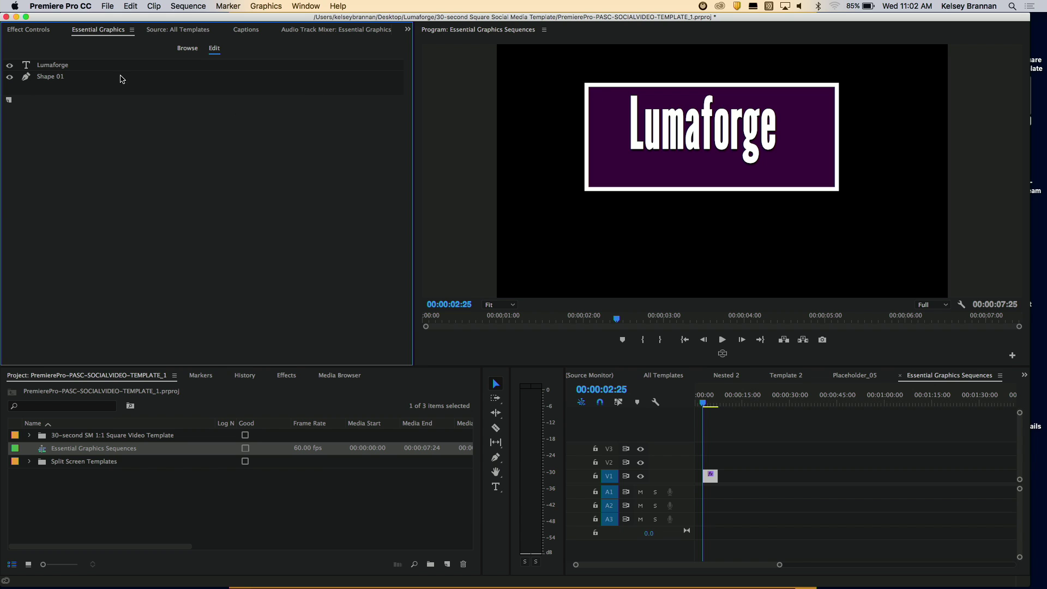
Step: Center the rectangle and the Lumaforge text vertically and horizontally in the frame
left_click(102, 76)
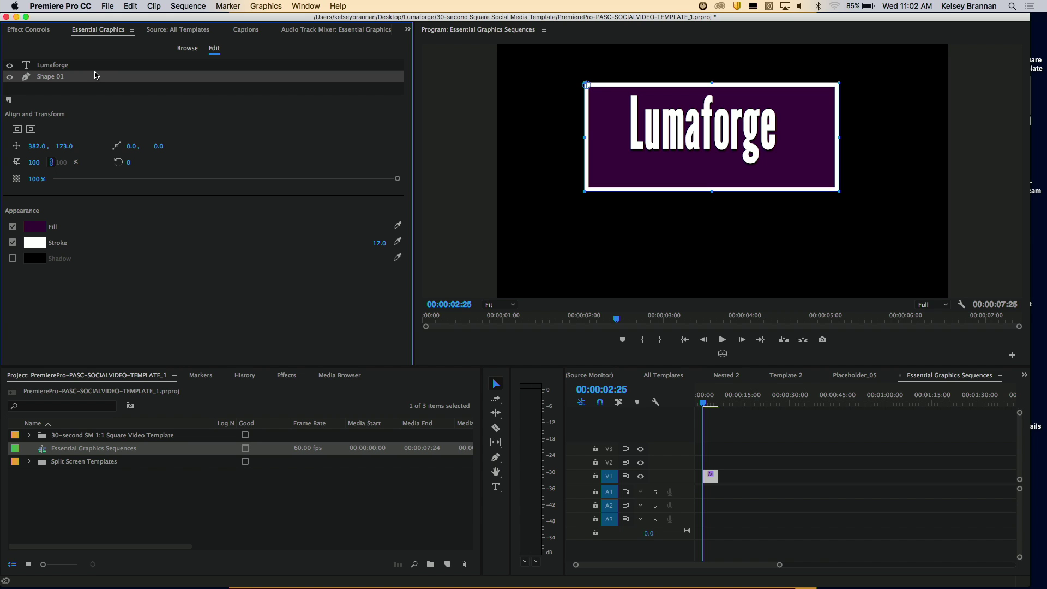
left_click(17, 130)
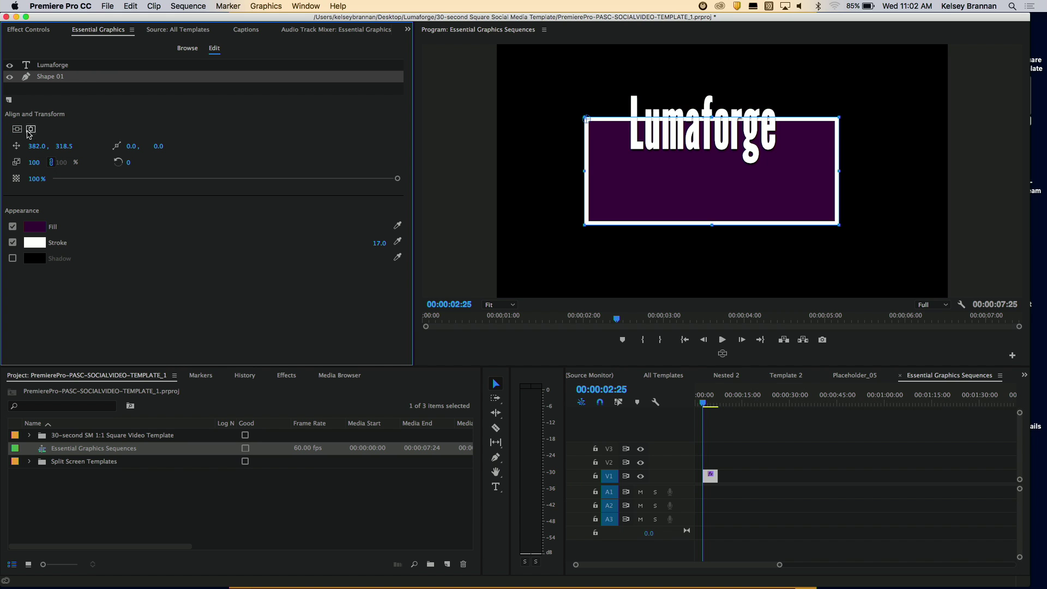
left_click(31, 129)
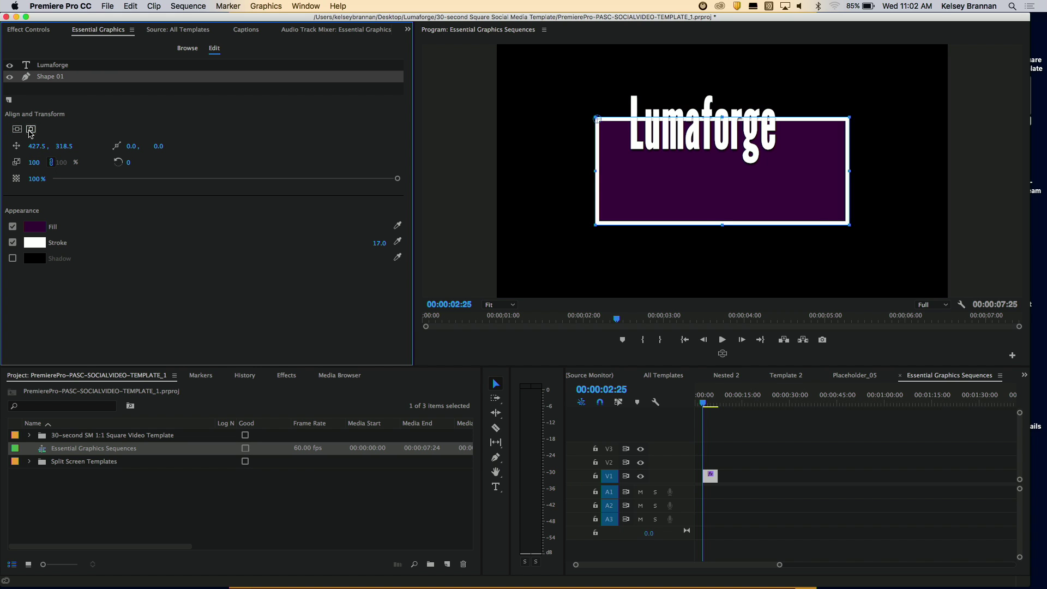
left_click(57, 66)
left_click(17, 129)
left_click(31, 130)
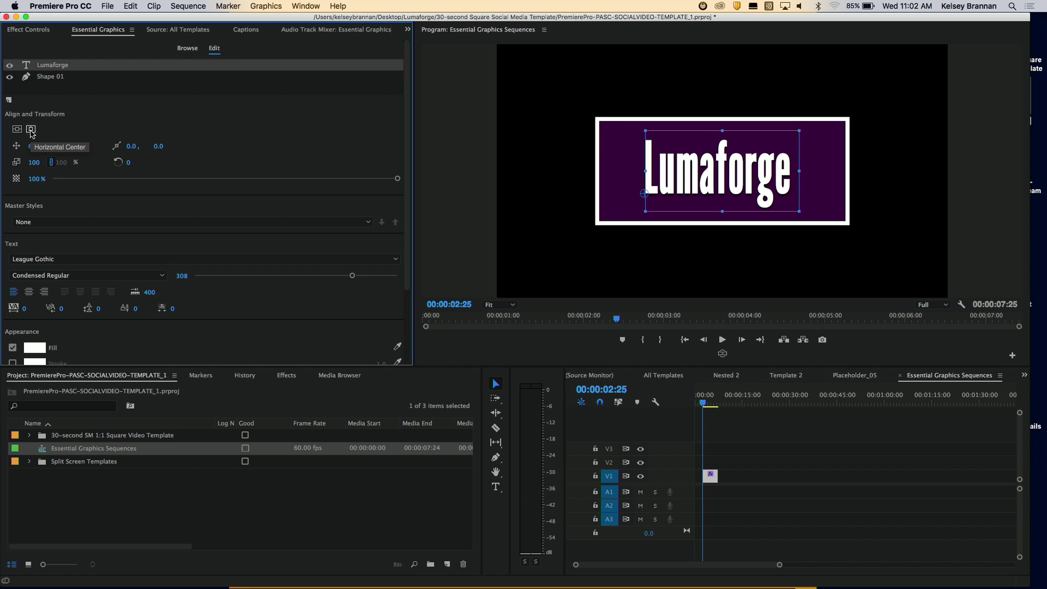
Step: Examine the destination options for exporting the Lumaforge clip as a Motion Graphics Template, and leave without exporting
left_click(757, 447)
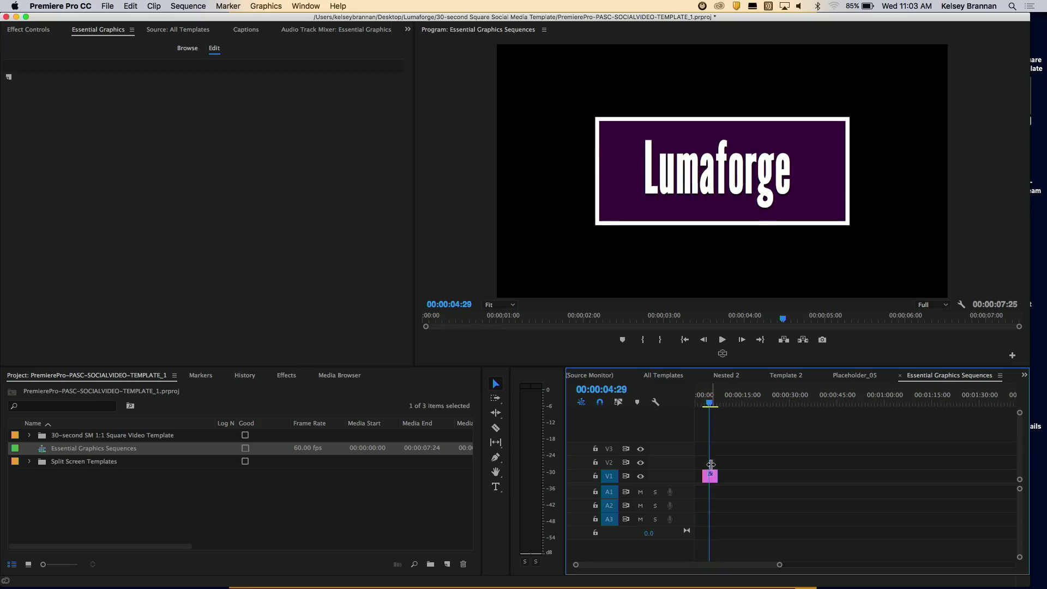
left_click(711, 478)
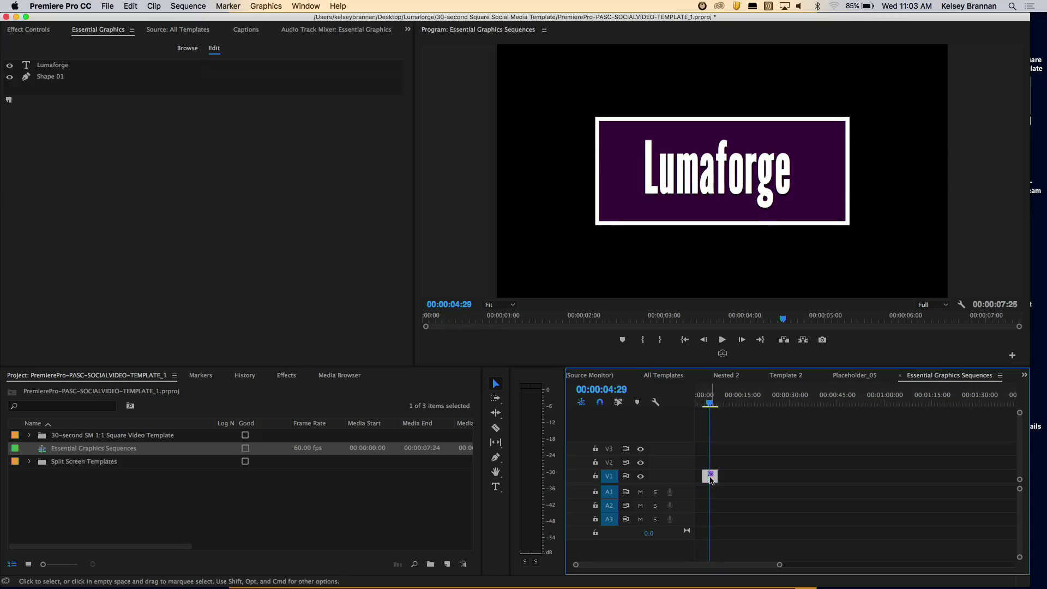
right_click(712, 480)
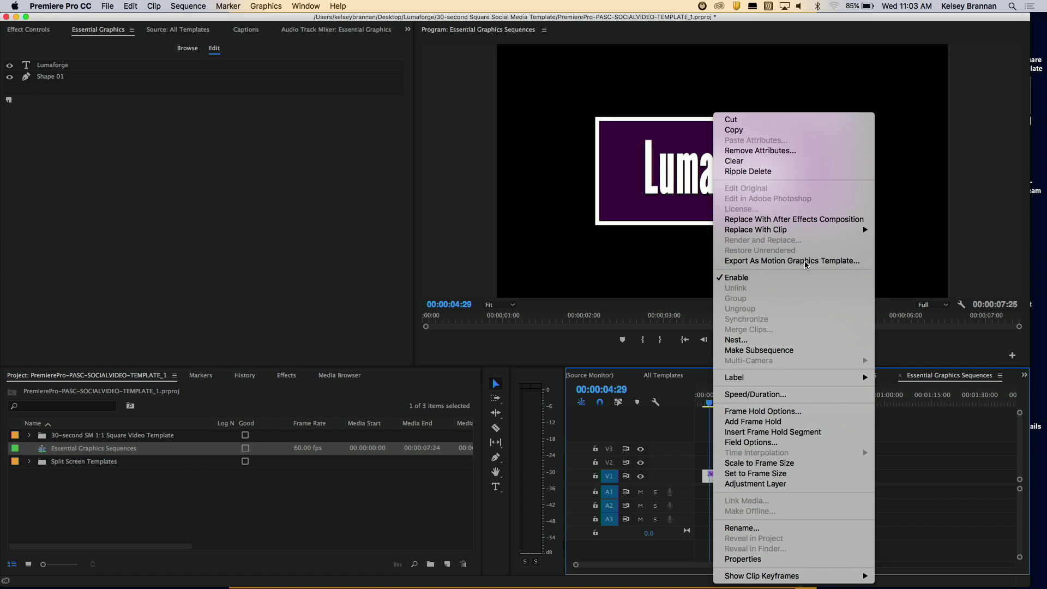
left_click(807, 262)
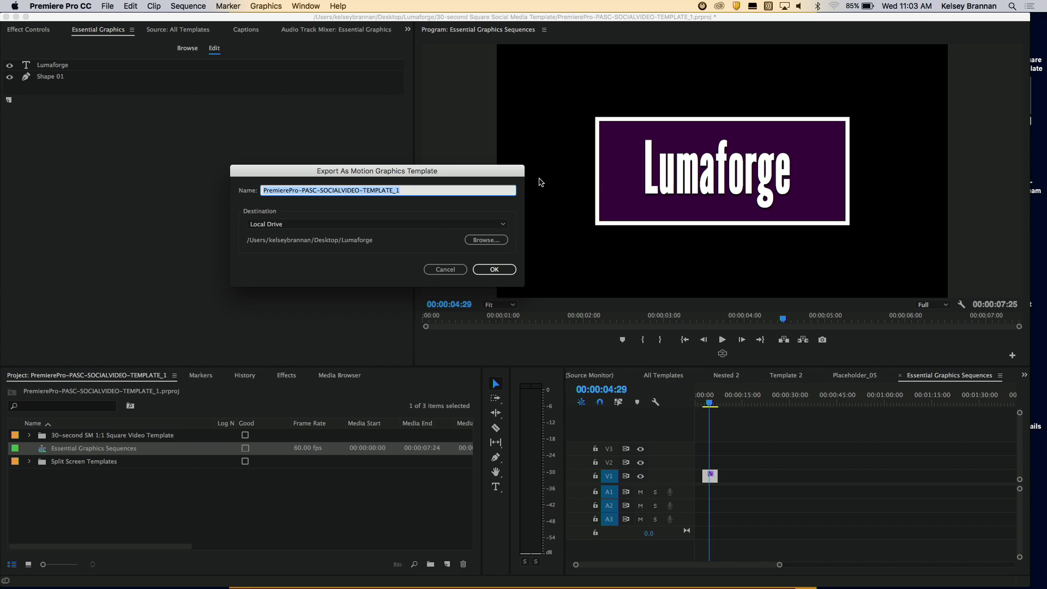
left_click(442, 226)
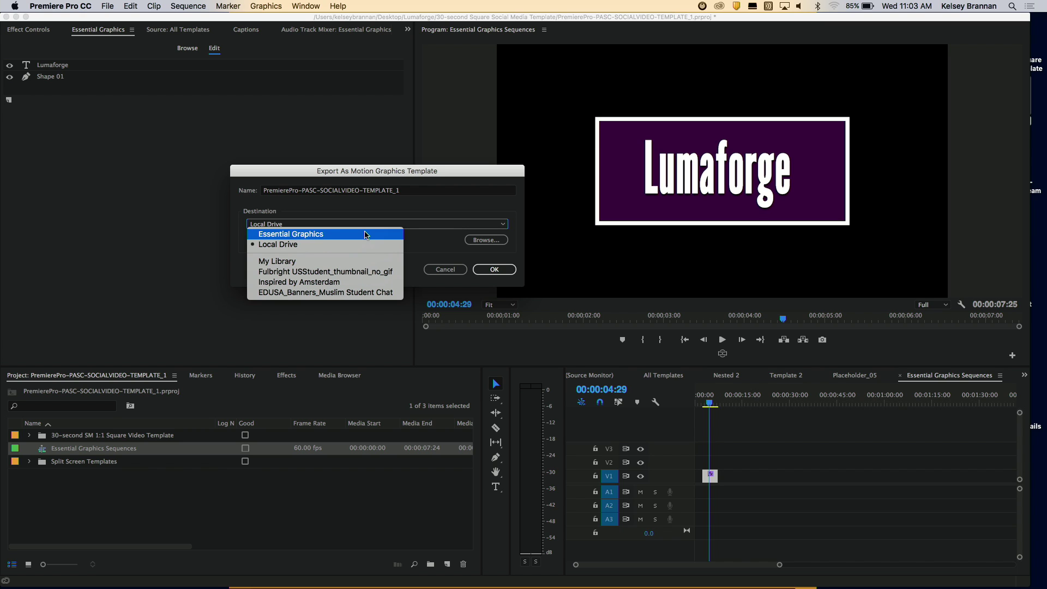
left_click(443, 273)
left_click(442, 271)
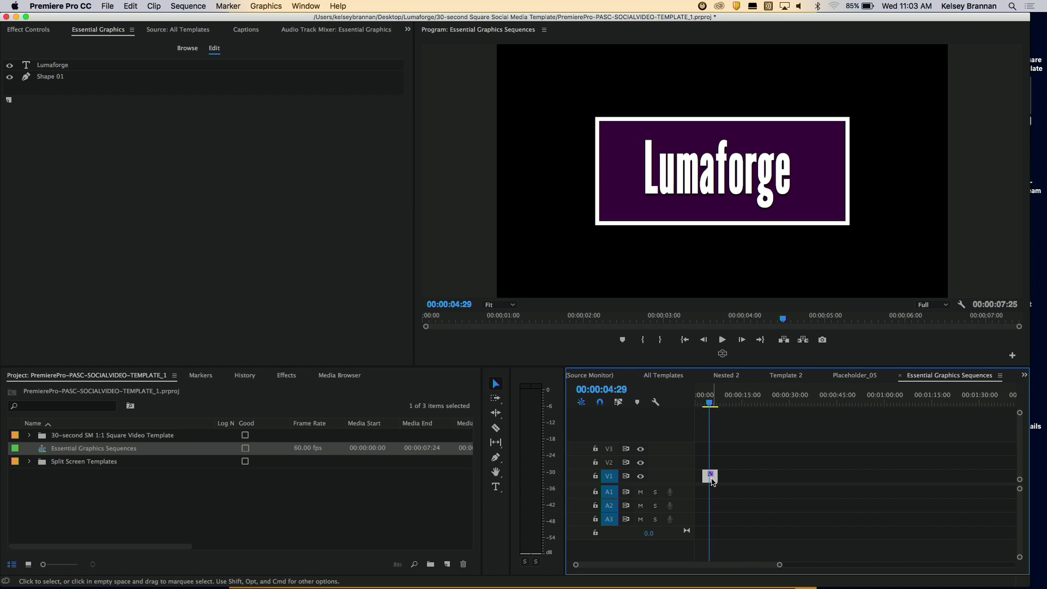
Step: Add the Lumaforge graphic clip from the sequence to the project as an item, keeping its default name
left_click_drag(712, 482, 320, 496)
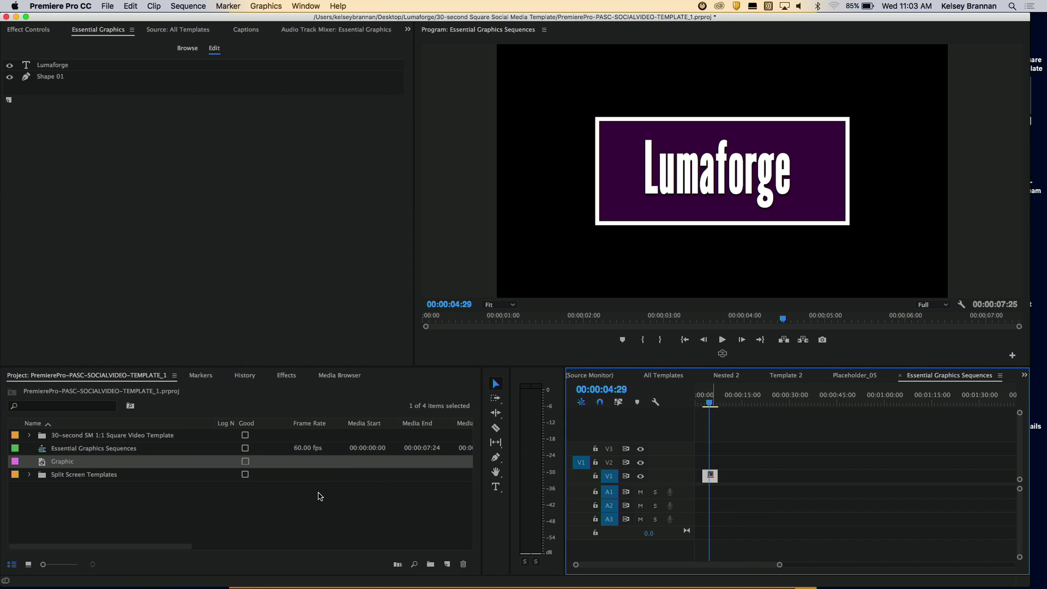
left_click(69, 466)
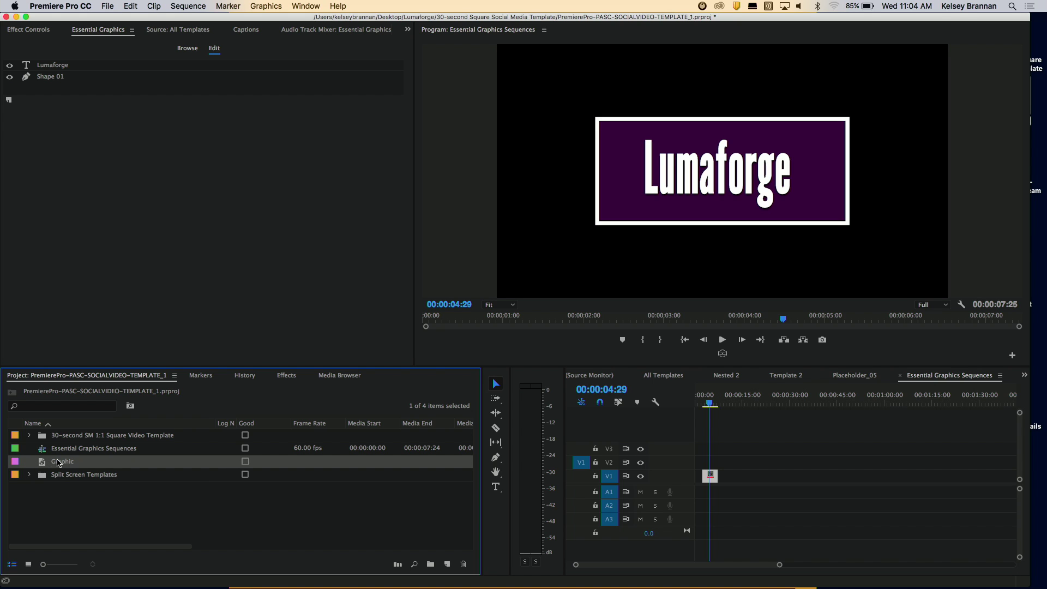
left_click(57, 463)
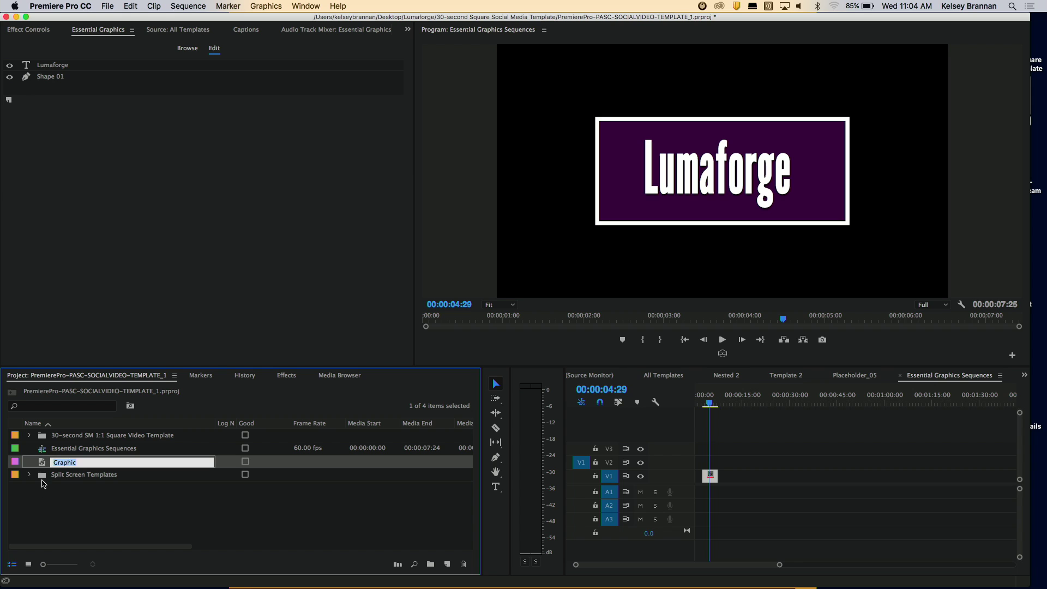
left_click(42, 496)
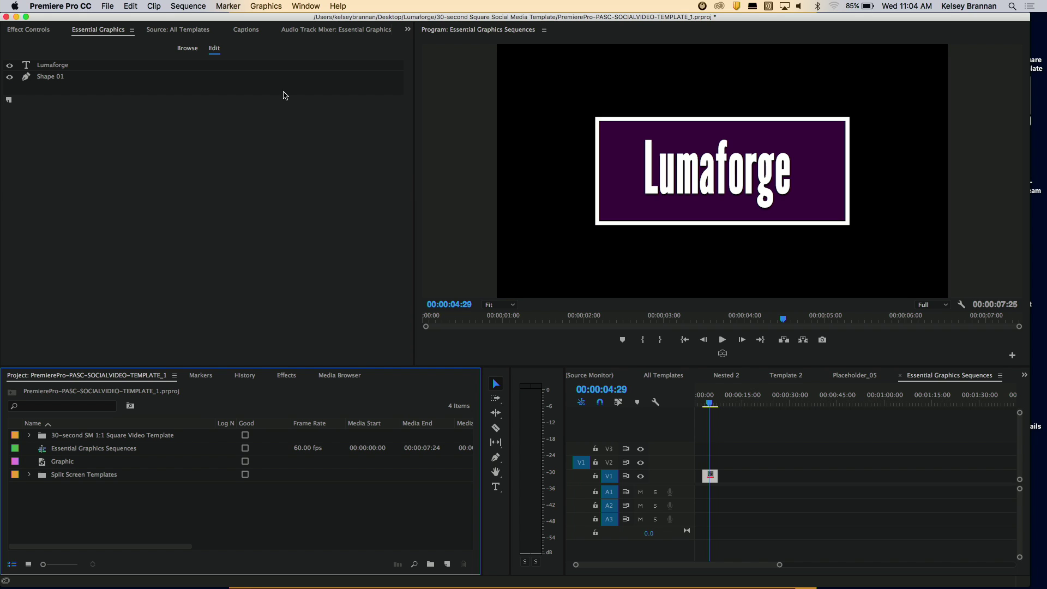
Step: Browse the Social Media and Captions and Subtitles templates, and add Bold Broadcast Caption to track V1 after the Lumaforge clip, leaving a gap
left_click(189, 49)
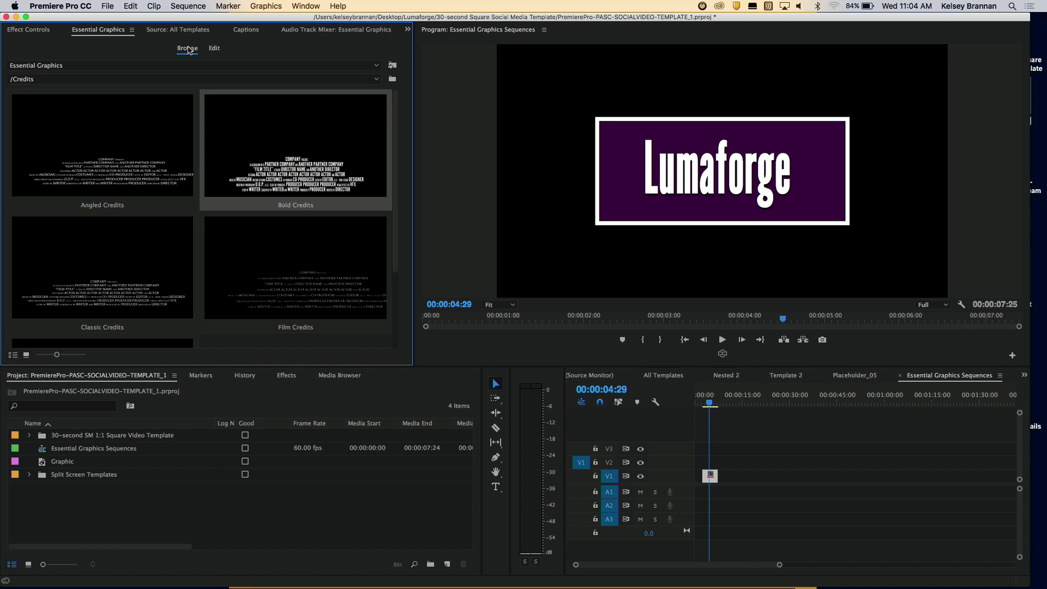
left_click(48, 81)
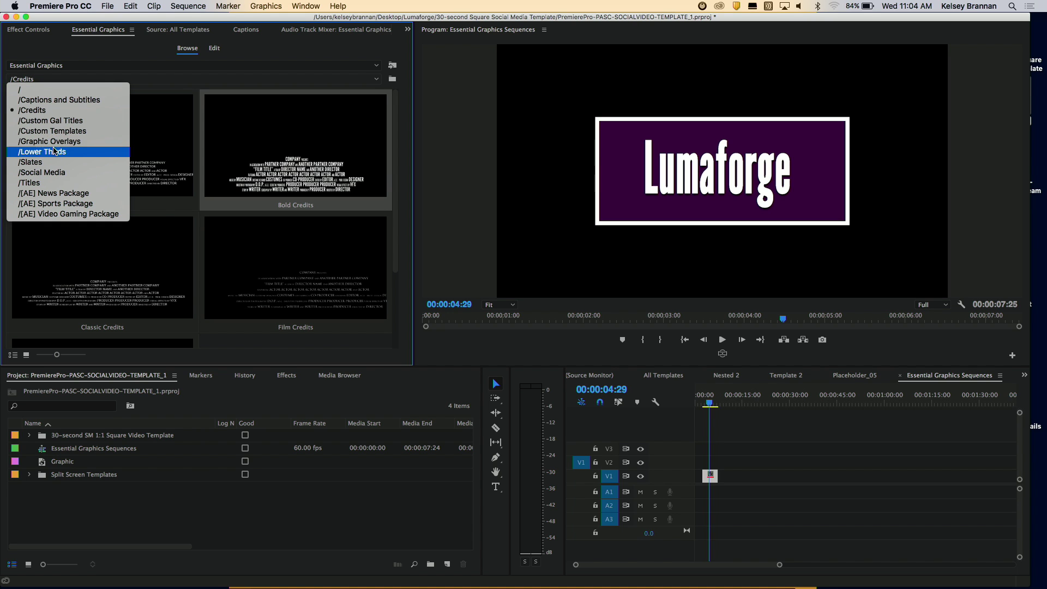
left_click(53, 173)
left_click(59, 82)
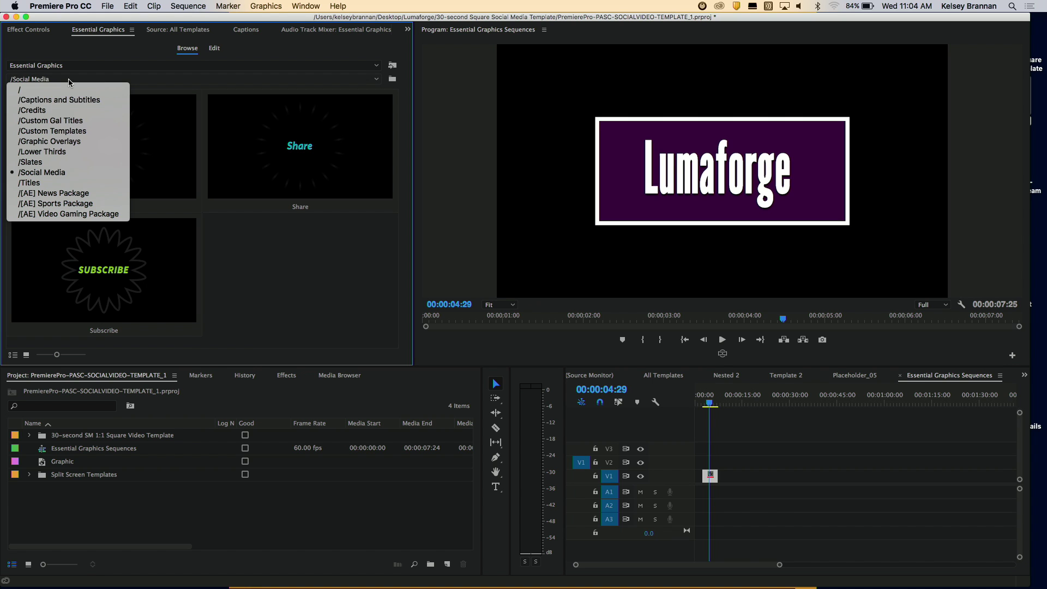
left_click(57, 100)
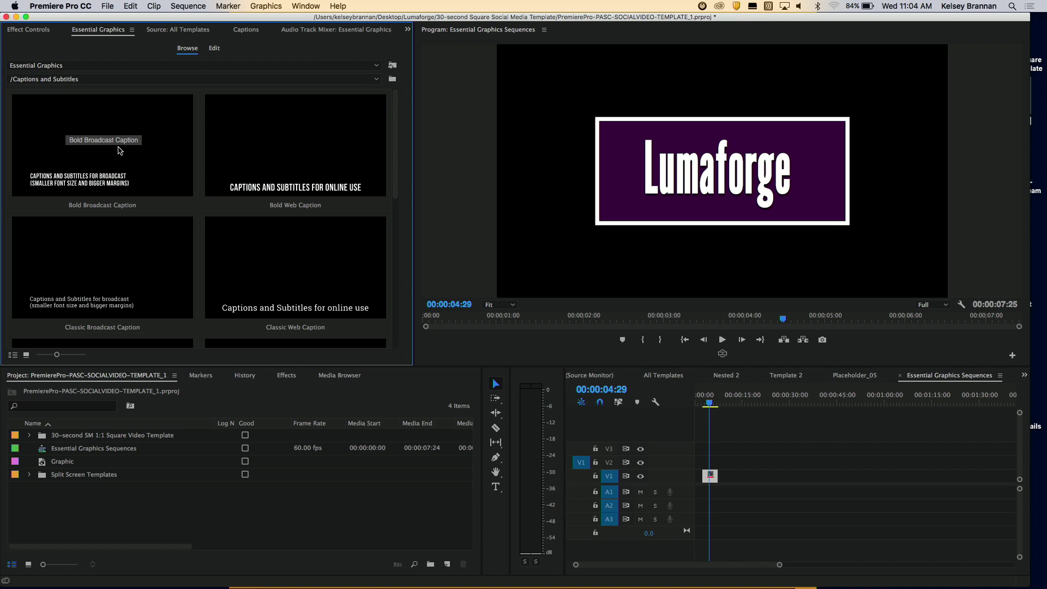
left_click(56, 133)
left_click_drag(278, 191, 741, 476)
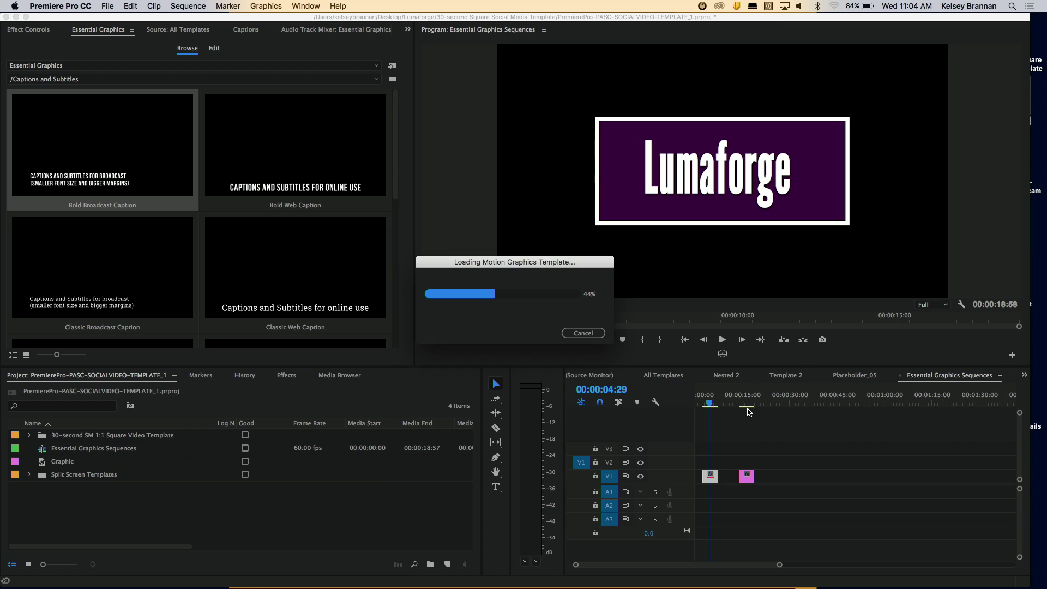